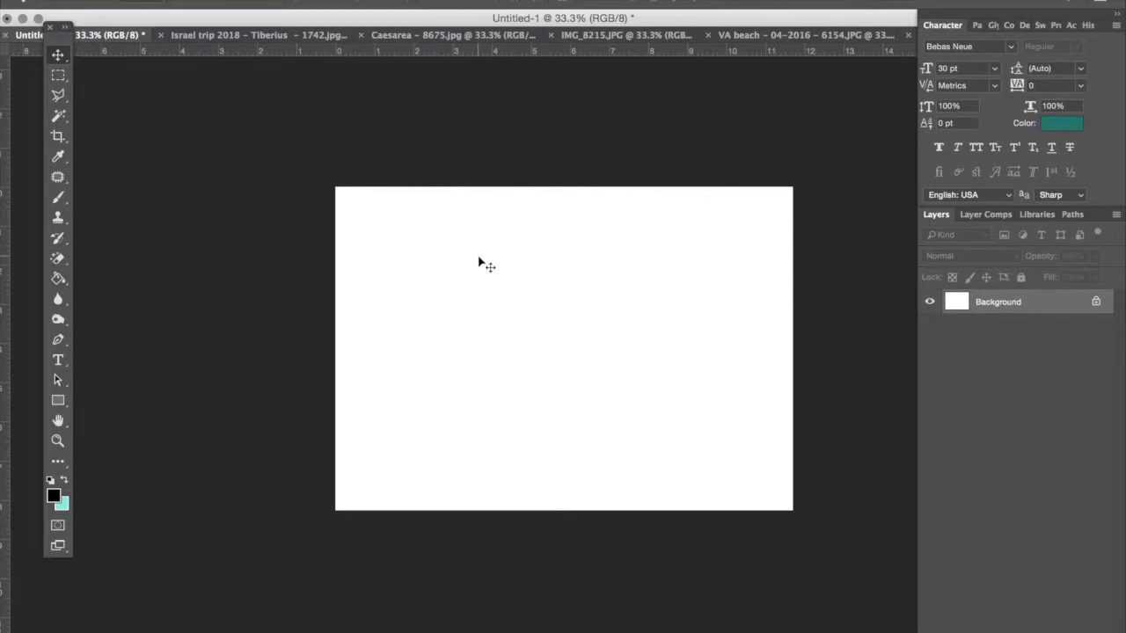
- Add a text layer reading "January" in Bebas Neue at 30 pt on the blank canvas
{"action": "left_click", "coordinate": [58, 361]}
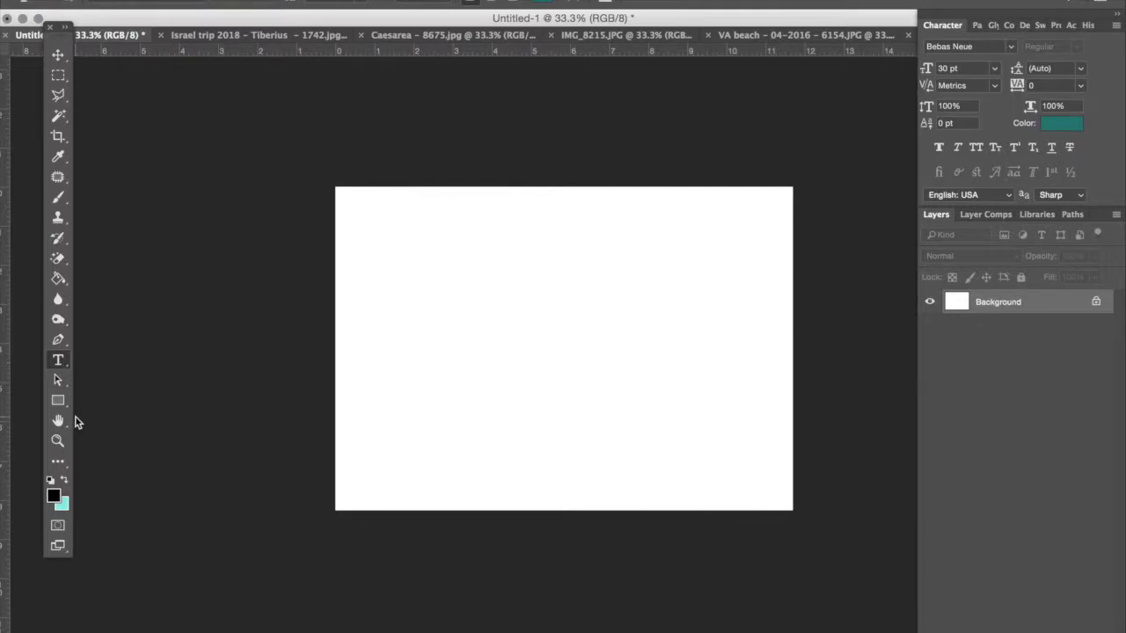
{"action": "left_click", "coordinate": [415, 303]}
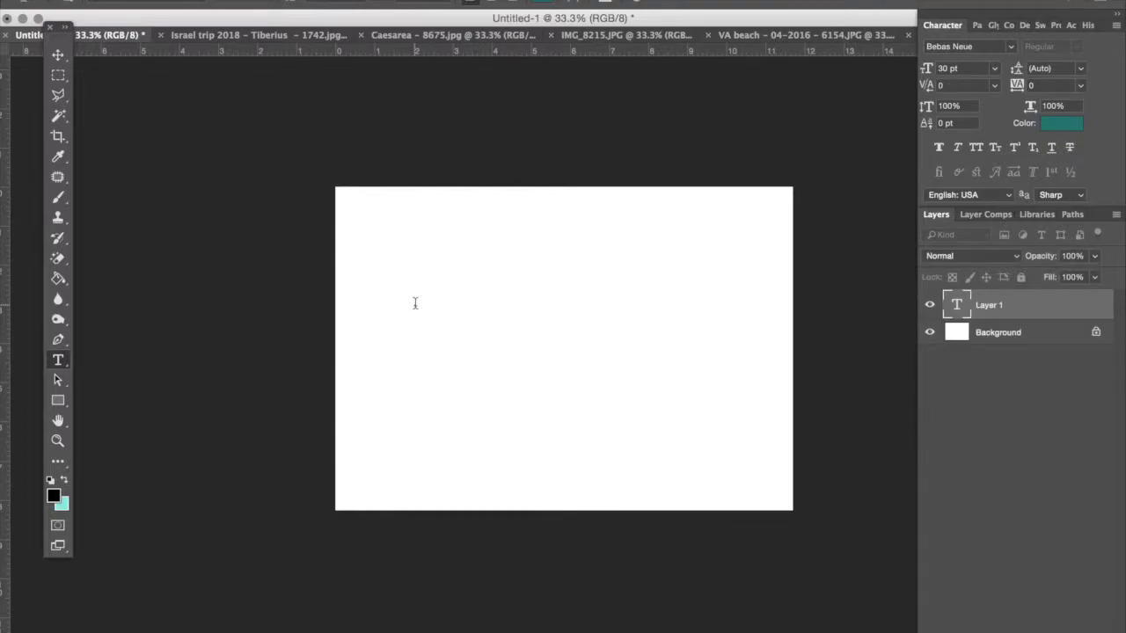
{"action": "type", "text": "AANUARY"}
{"action": "left_click", "coordinate": [58, 54]}
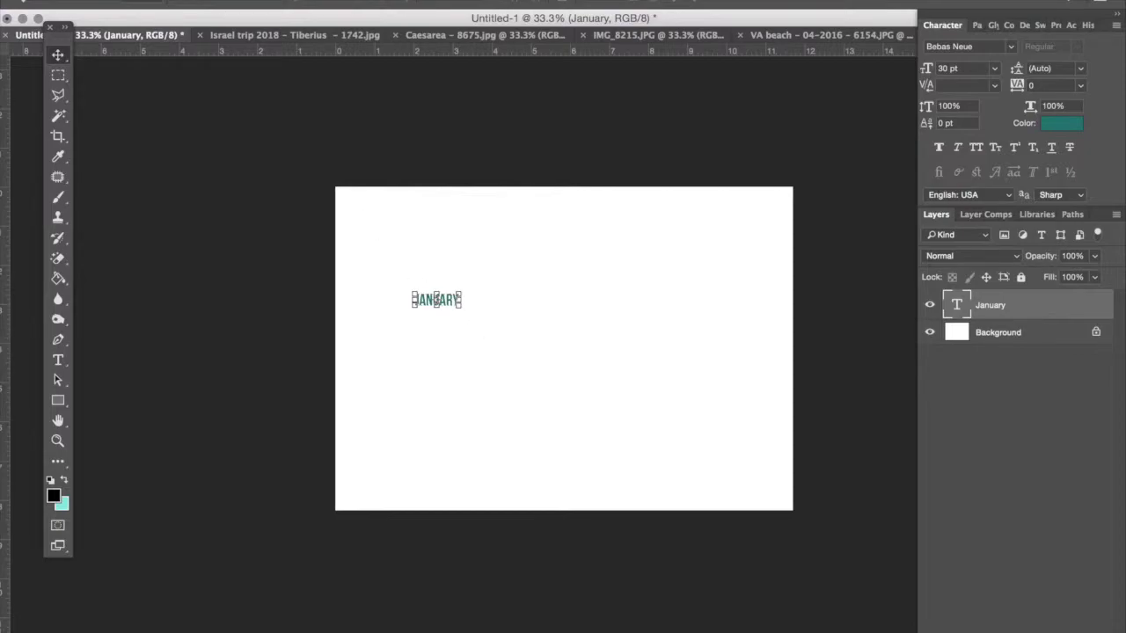
- Run a spelling check on the January text
{"action": "left_click", "coordinate": [174, 0]}
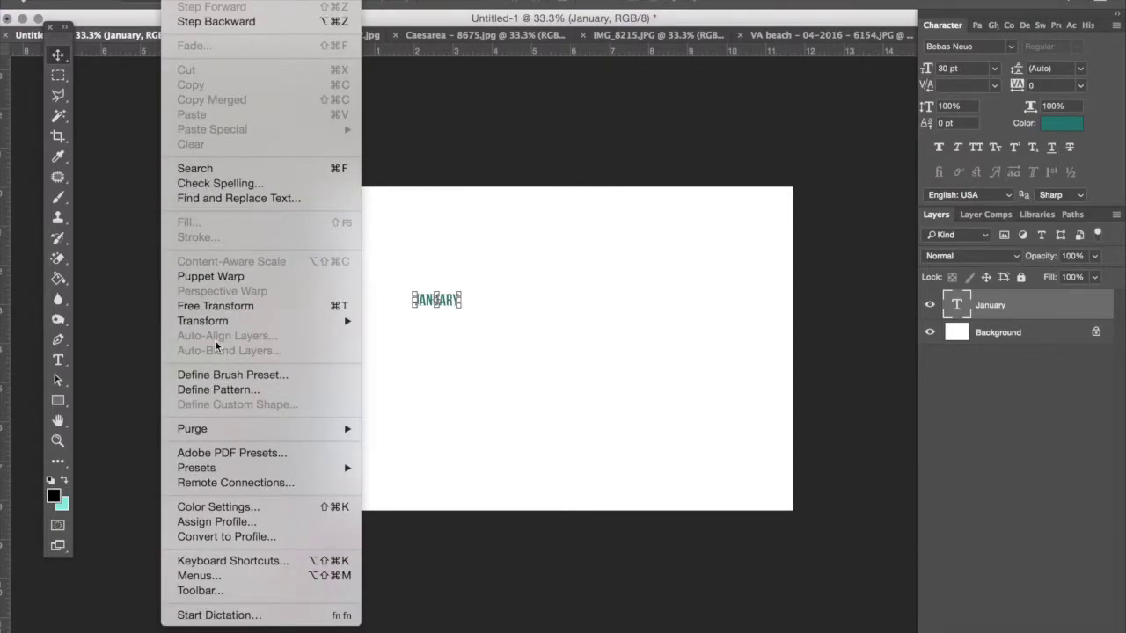
{"action": "left_click", "coordinate": [235, 183]}
{"action": "left_click", "coordinate": [680, 227]}
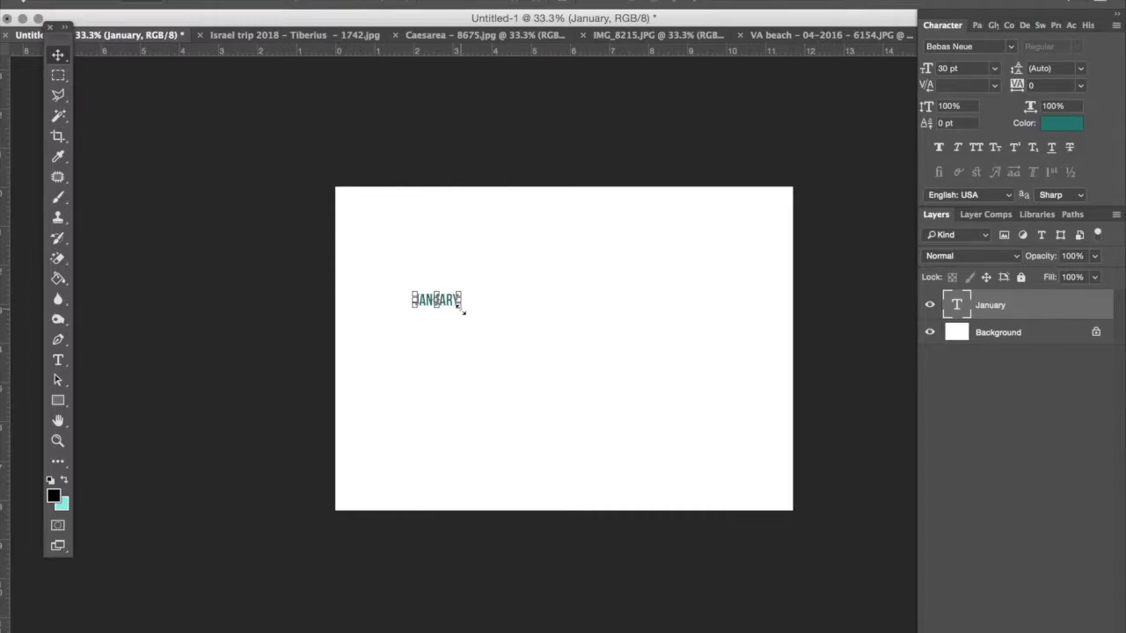
{"action": "left_click_drag", "start_coordinate": [461, 306], "coordinate": [726, 480]}
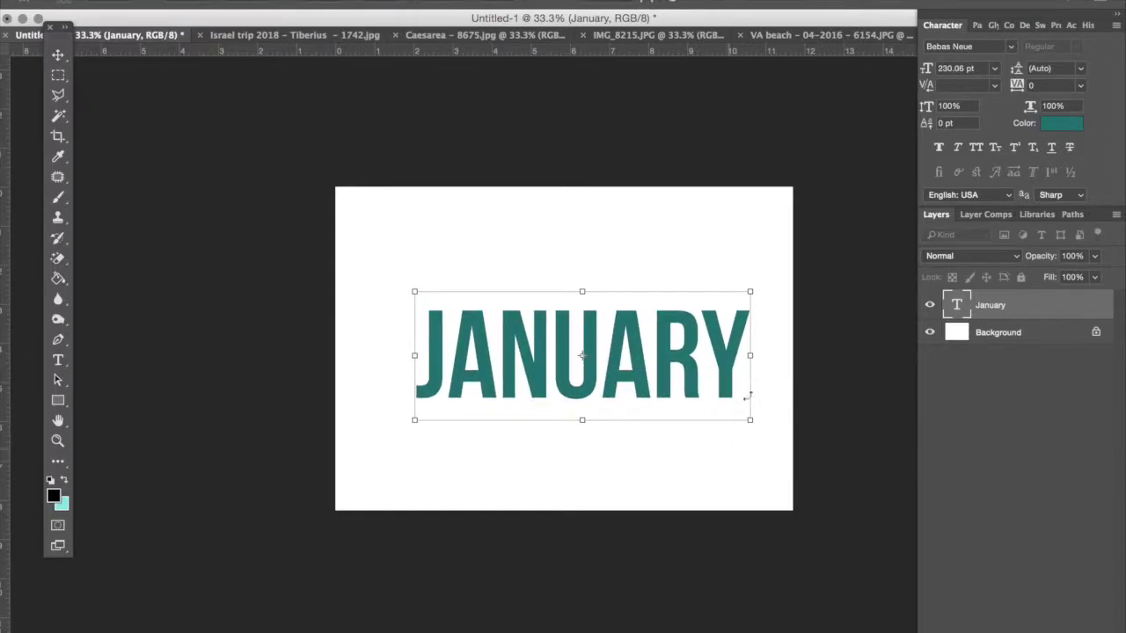
{"action": "left_click_drag", "start_coordinate": [753, 356], "coordinate": [596, 368]}
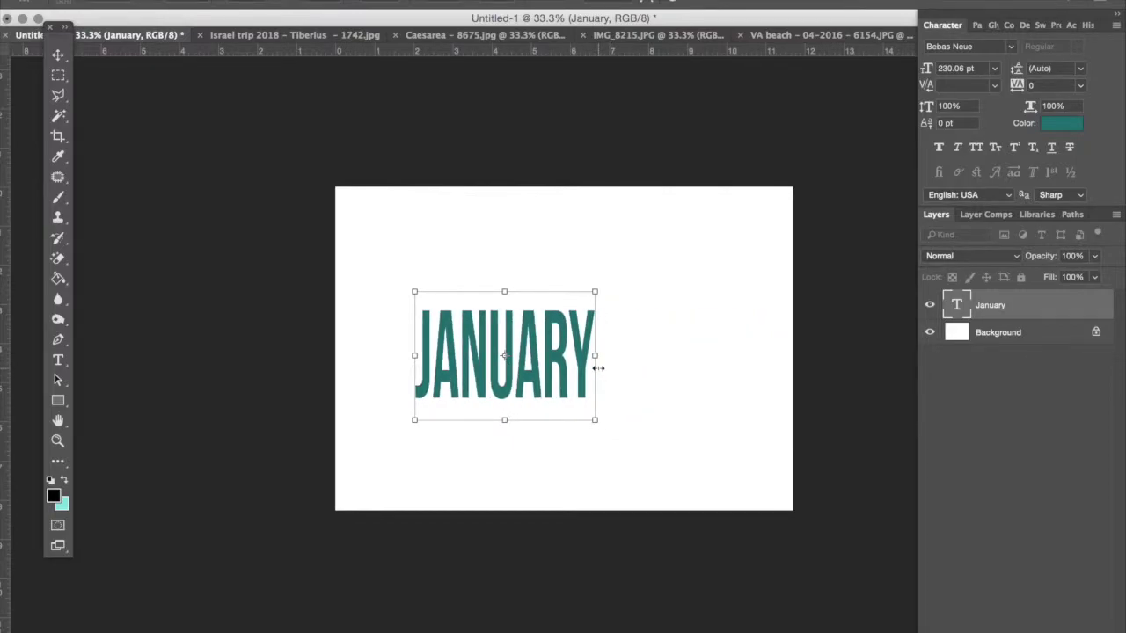
{"action": "key", "text": "Escape"}
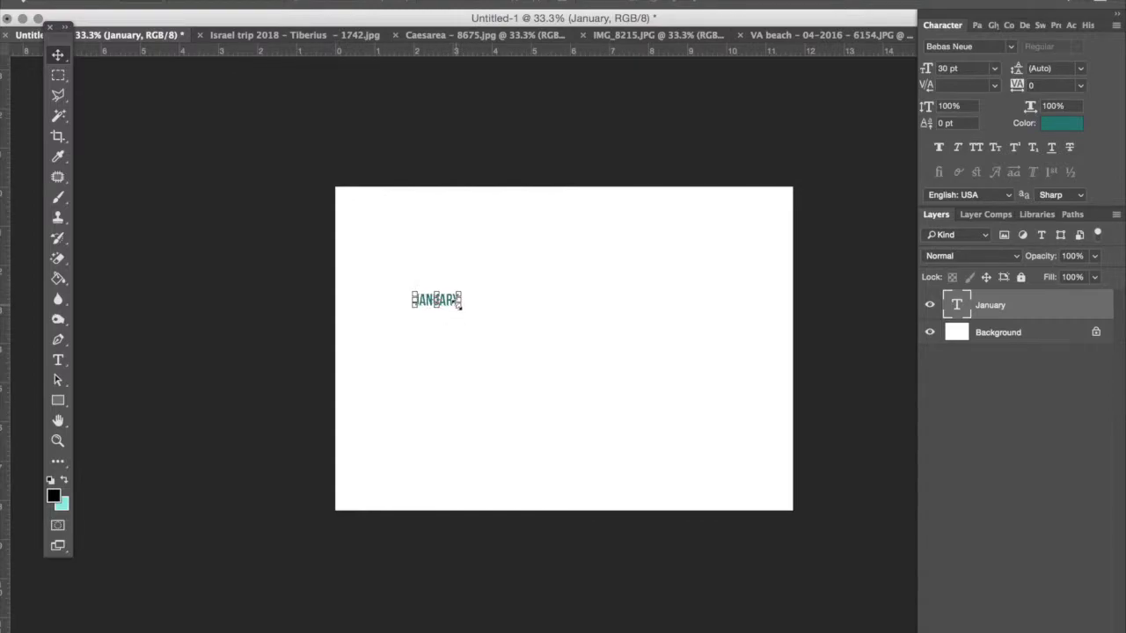
- Scale the January text up proportionally to about 216 pt and move it towards the canvas's left edge
{"action": "left_click_drag", "start_coordinate": [532, 362], "coordinate": [703, 471]}
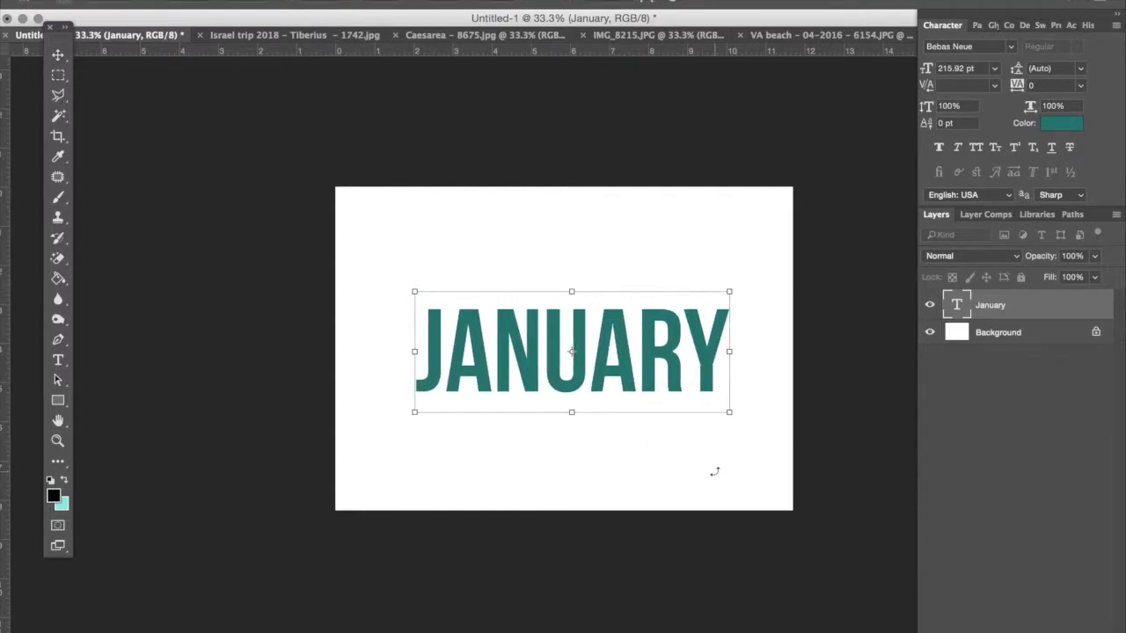
{"action": "key", "text": "Return"}
{"action": "left_click_drag", "start_coordinate": [620, 352], "coordinate": [576, 353]}
{"action": "key", "text": "ctrl+t"}
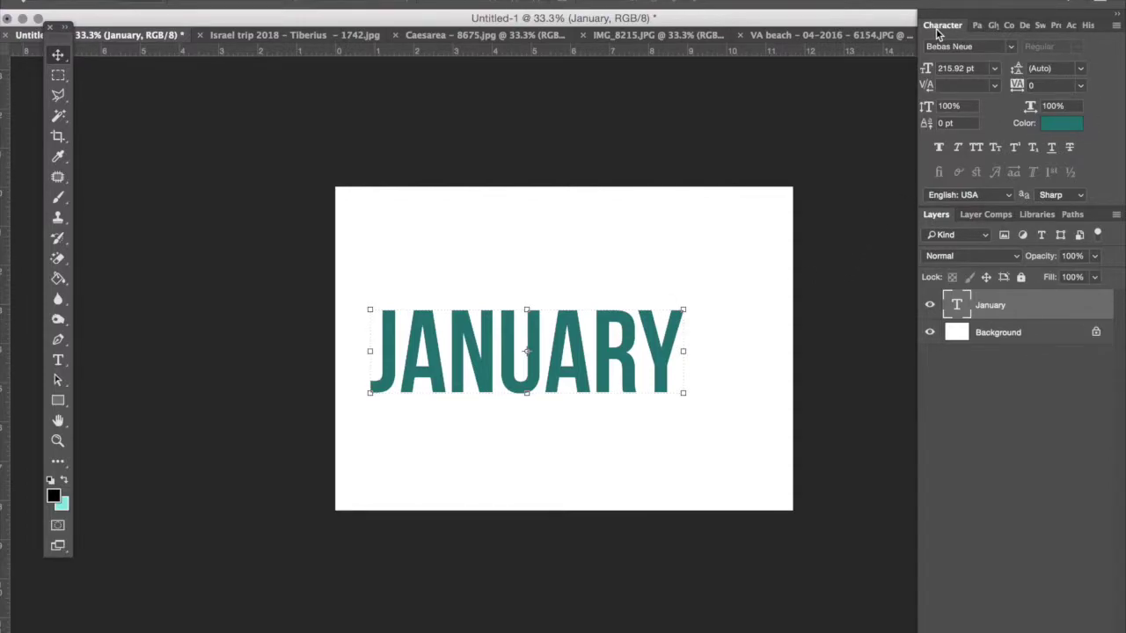
- Change the January text's color to a lighter teal
{"action": "left_click", "coordinate": [499, 0]}
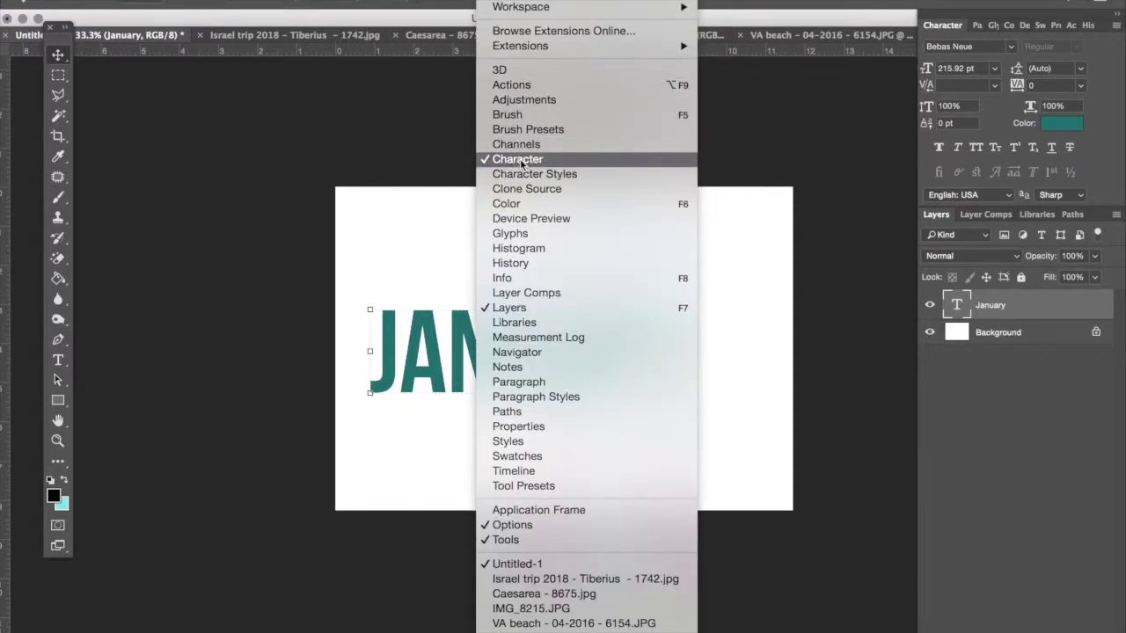
{"action": "key", "text": "Escape"}
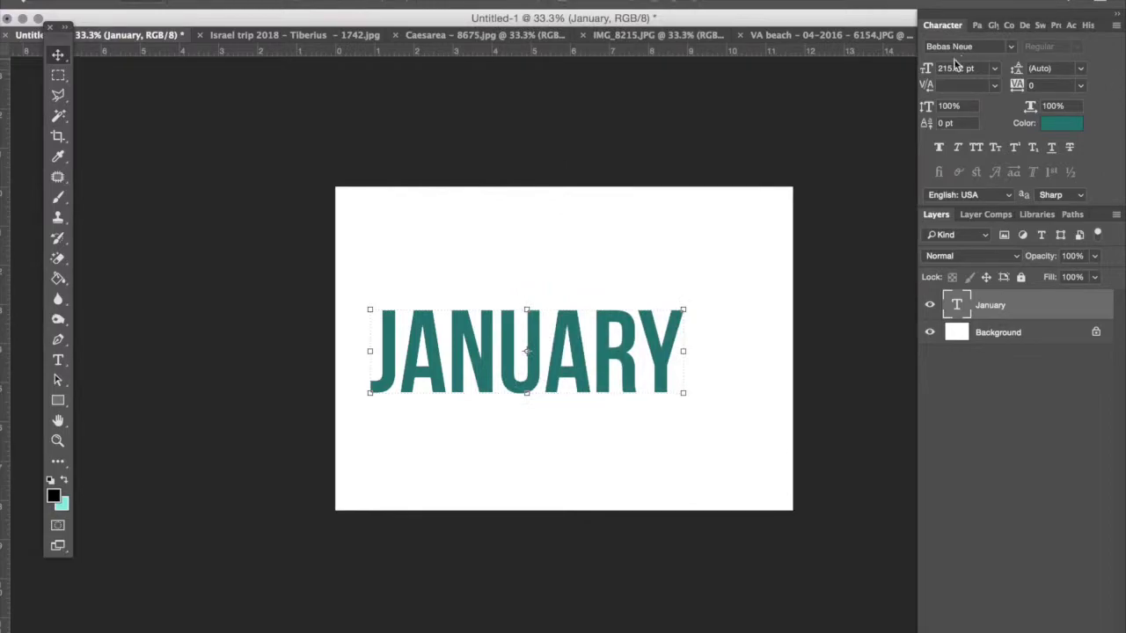
{"action": "left_click", "coordinate": [1075, 128]}
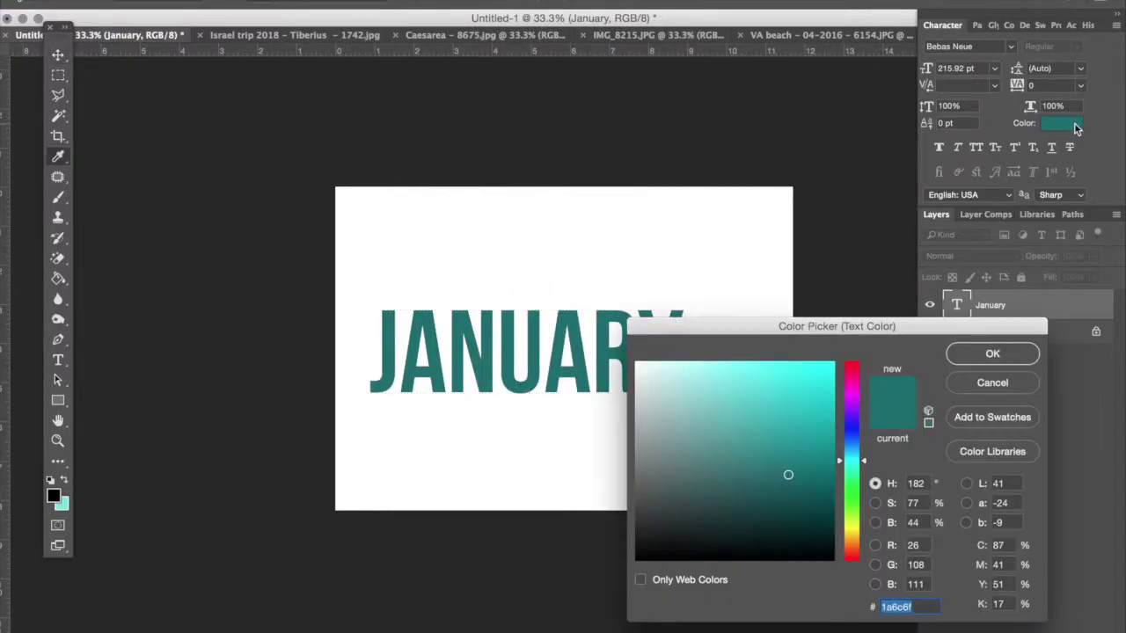
{"action": "left_click", "coordinate": [743, 429]}
{"action": "left_click", "coordinate": [999, 351]}
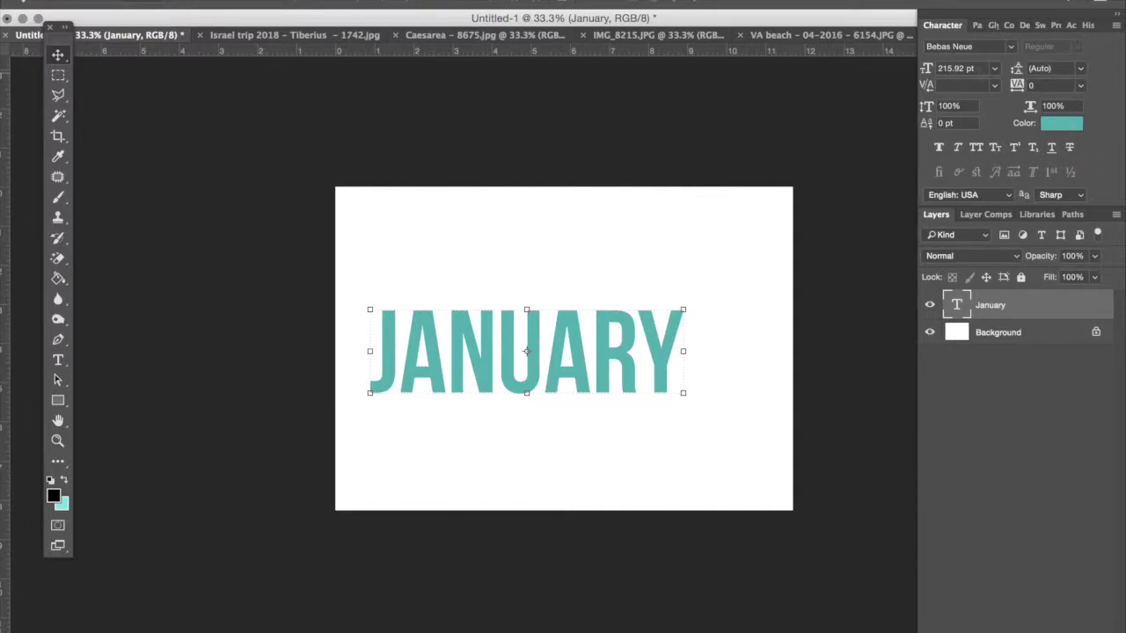
- Enlarge the January text proportionally to about 226 pt
{"action": "left_click", "coordinate": [996, 70]}
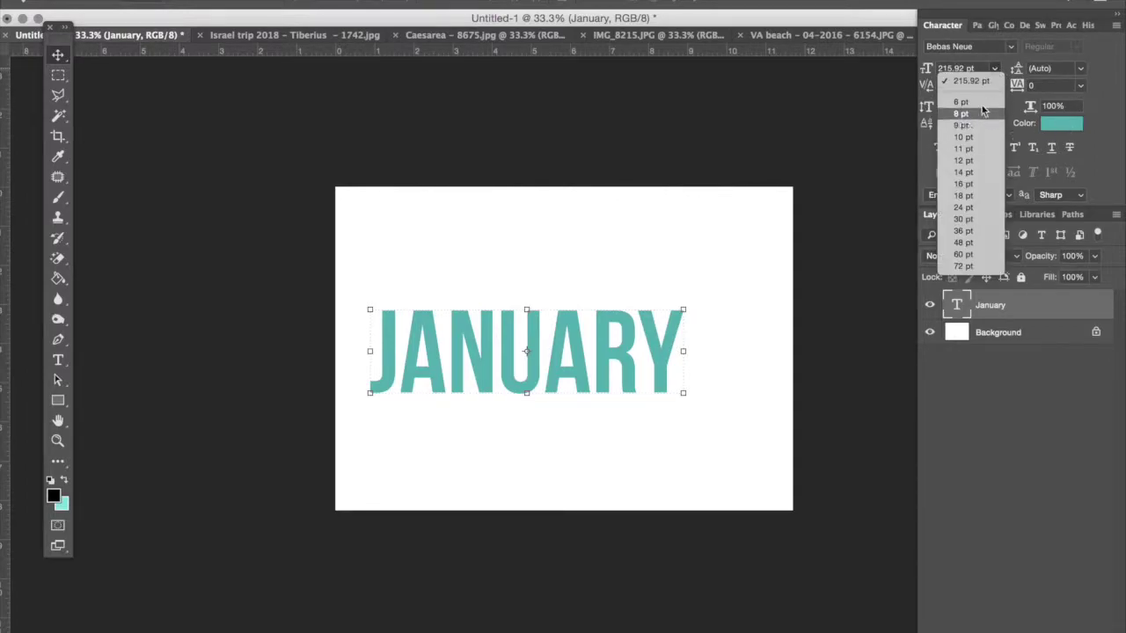
{"action": "left_click", "coordinate": [996, 70]}
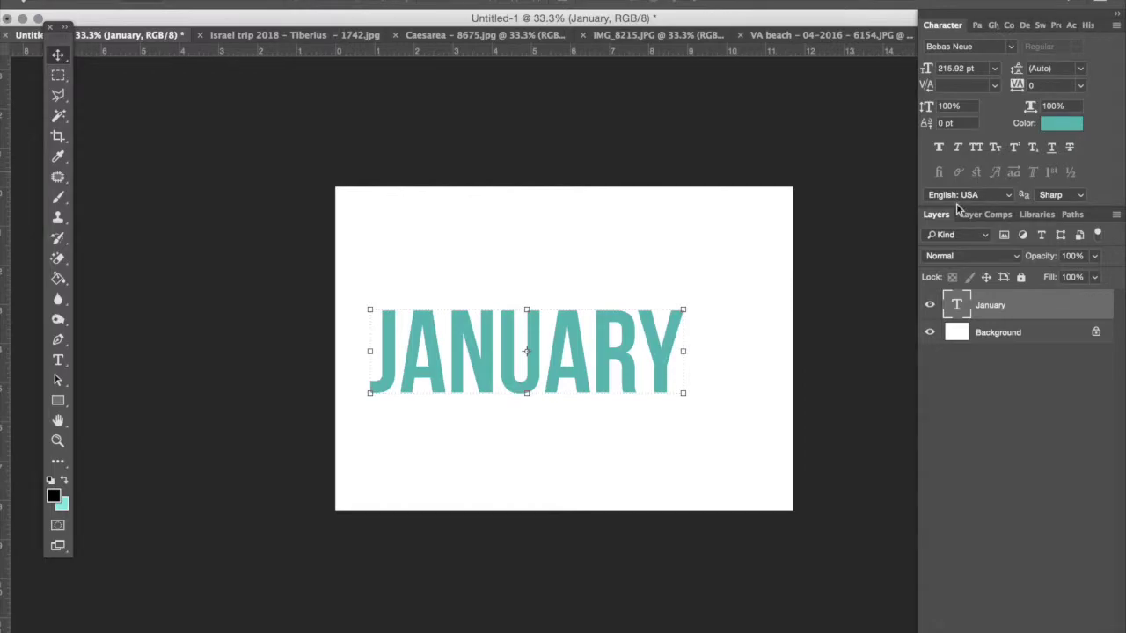
{"action": "left_click_drag", "start_coordinate": [676, 315], "coordinate": [718, 287]}
{"action": "key", "text": "Return"}
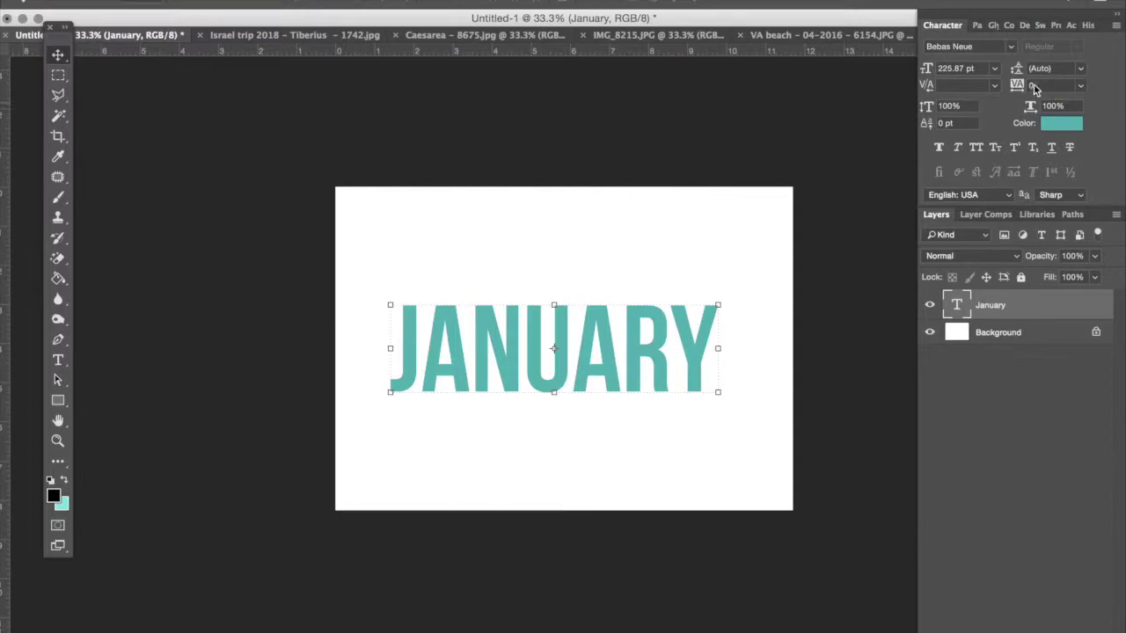
- Try a tracking of -100 on the January text and settle on a tracking of 75
{"action": "left_click", "coordinate": [1081, 86]}
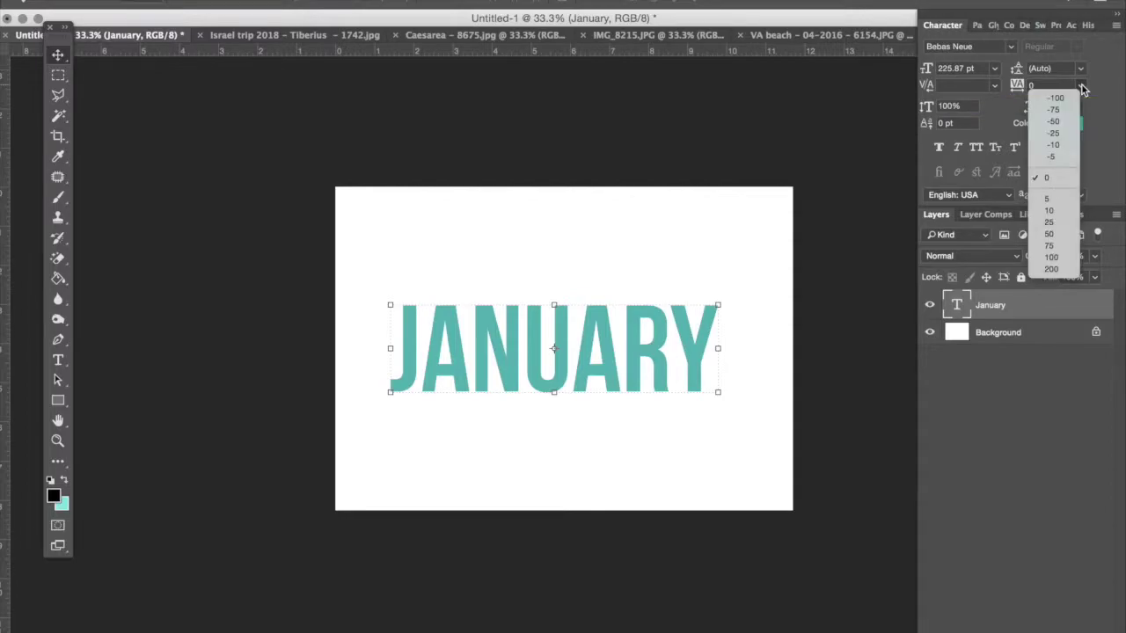
{"action": "left_click", "coordinate": [1067, 99]}
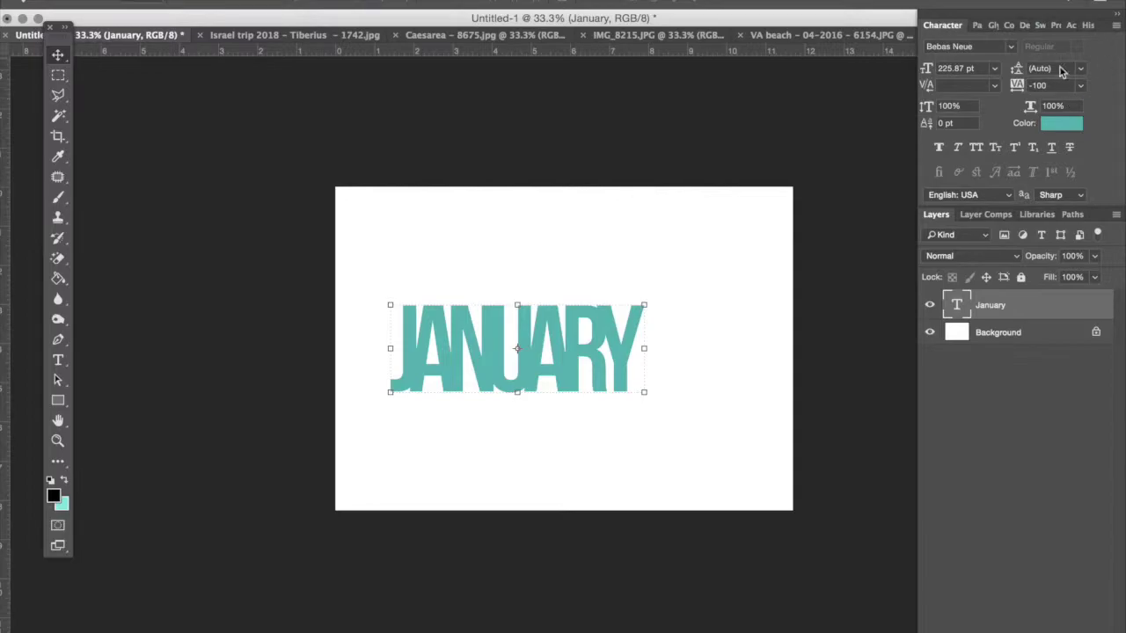
{"action": "left_click", "coordinate": [1081, 85]}
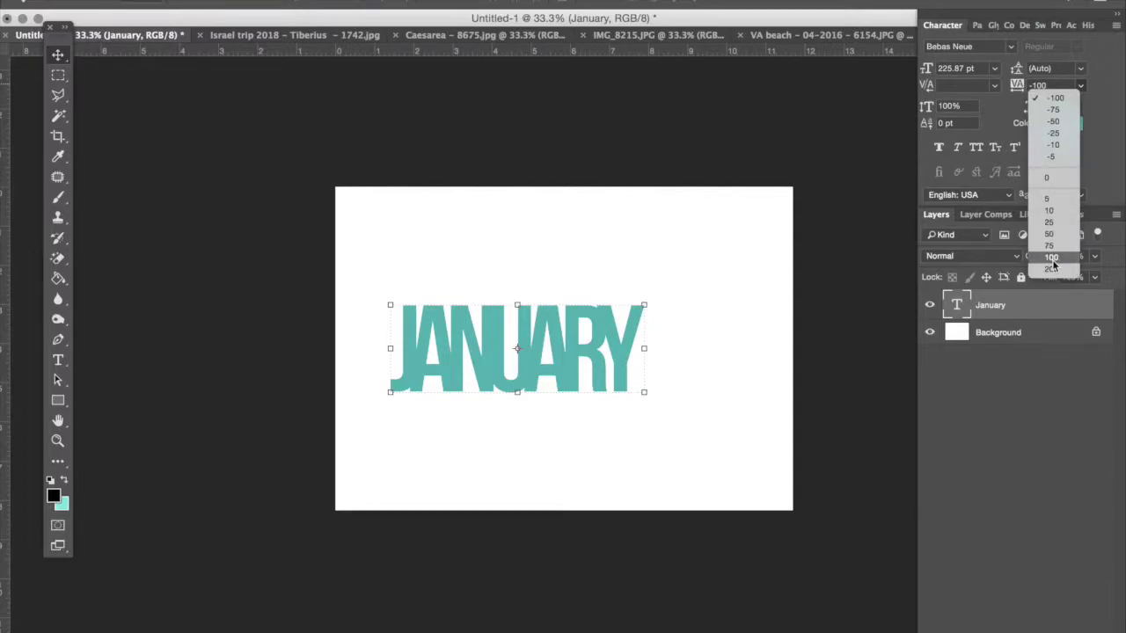
{"action": "left_click", "coordinate": [1048, 246]}
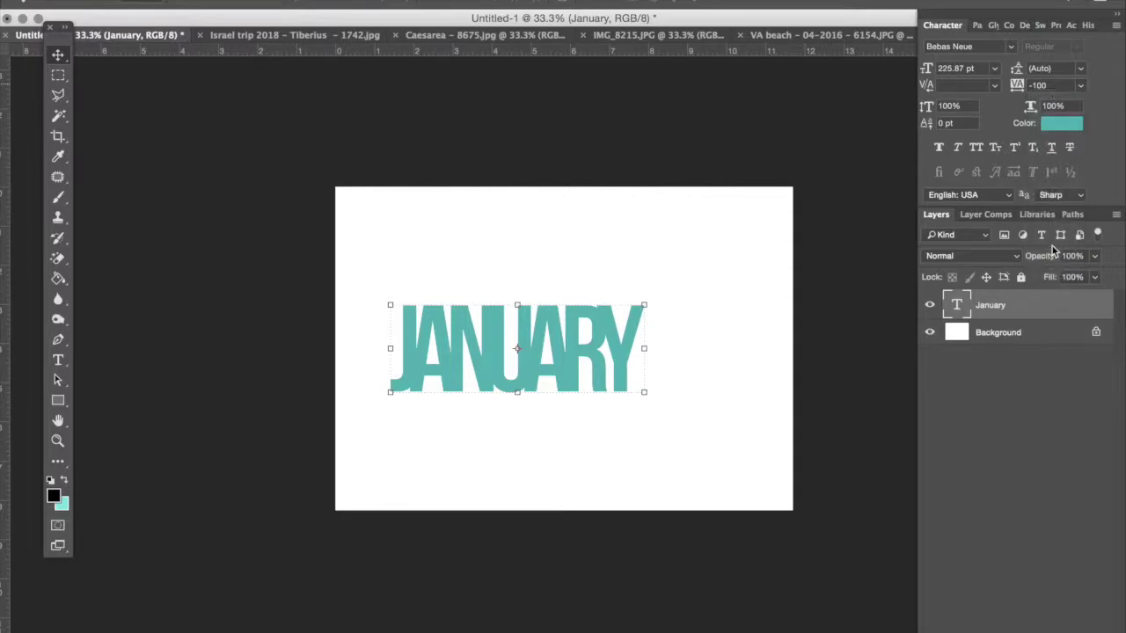
- Reposition the January text around the middle of the canvas
{"action": "left_click_drag", "start_coordinate": [679, 367], "coordinate": [655, 374]}
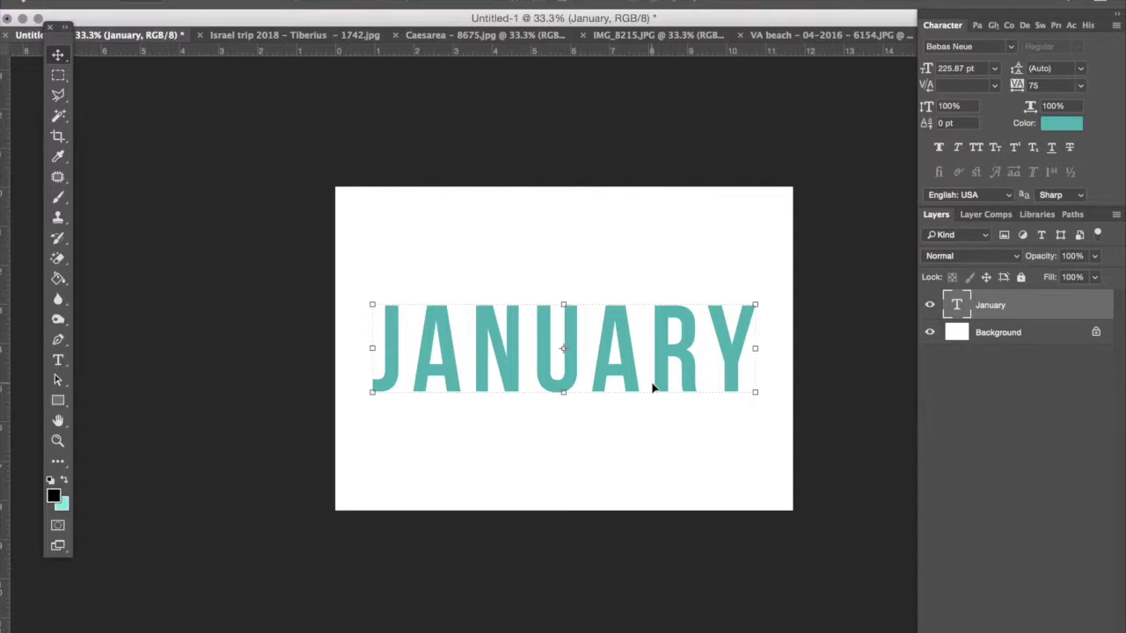
{"action": "left_click_drag", "start_coordinate": [752, 349], "coordinate": [813, 353]}
{"action": "left_click_drag", "start_coordinate": [706, 352], "coordinate": [683, 352]}
- Place IMG_0134.jpg from a Finder folder into the document and undo the placement
{"action": "mouse_move", "coordinate": [536, 629]}
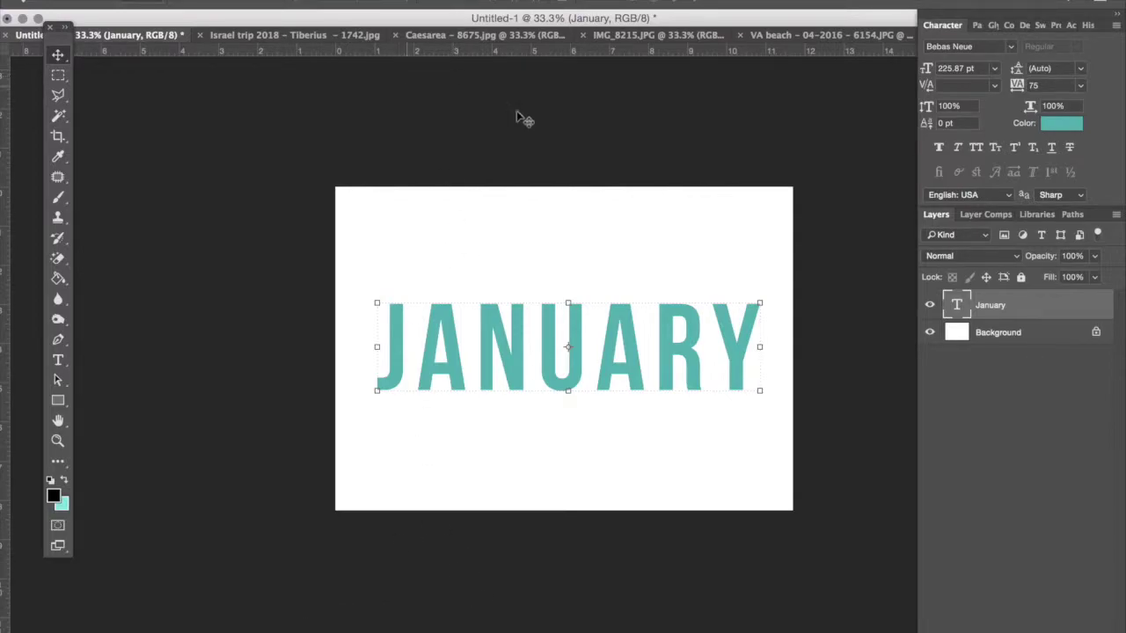
{"action": "left_click", "coordinate": [314, 628]}
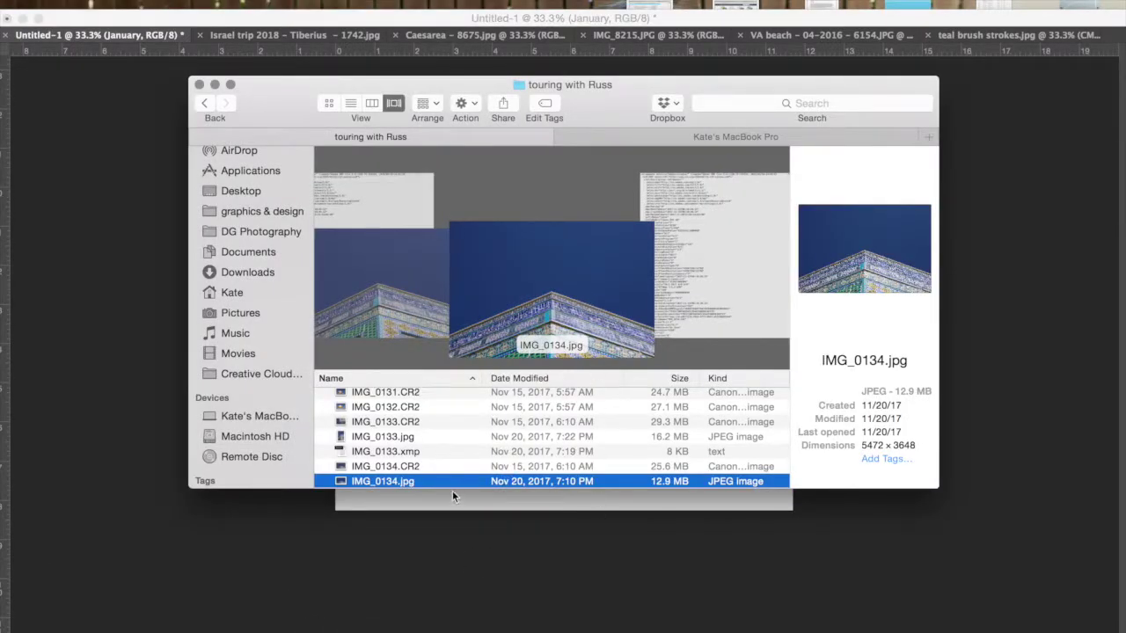
{"action": "left_click_drag", "start_coordinate": [446, 480], "coordinate": [446, 563]}
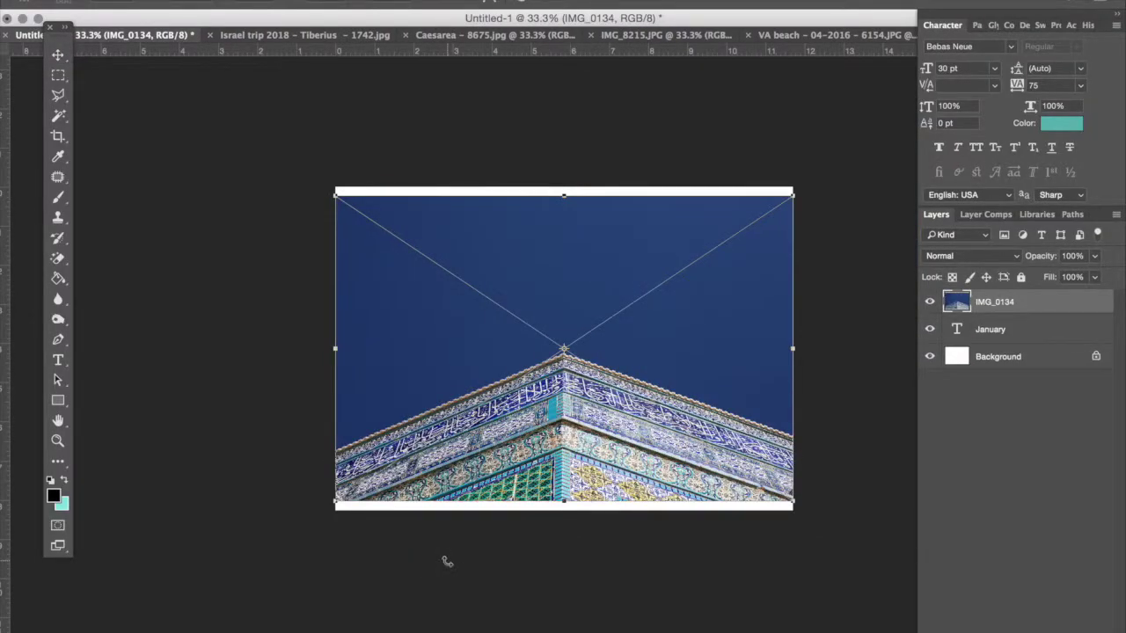
{"action": "key", "text": "Return"}
{"action": "key", "text": "ctrl+z"}
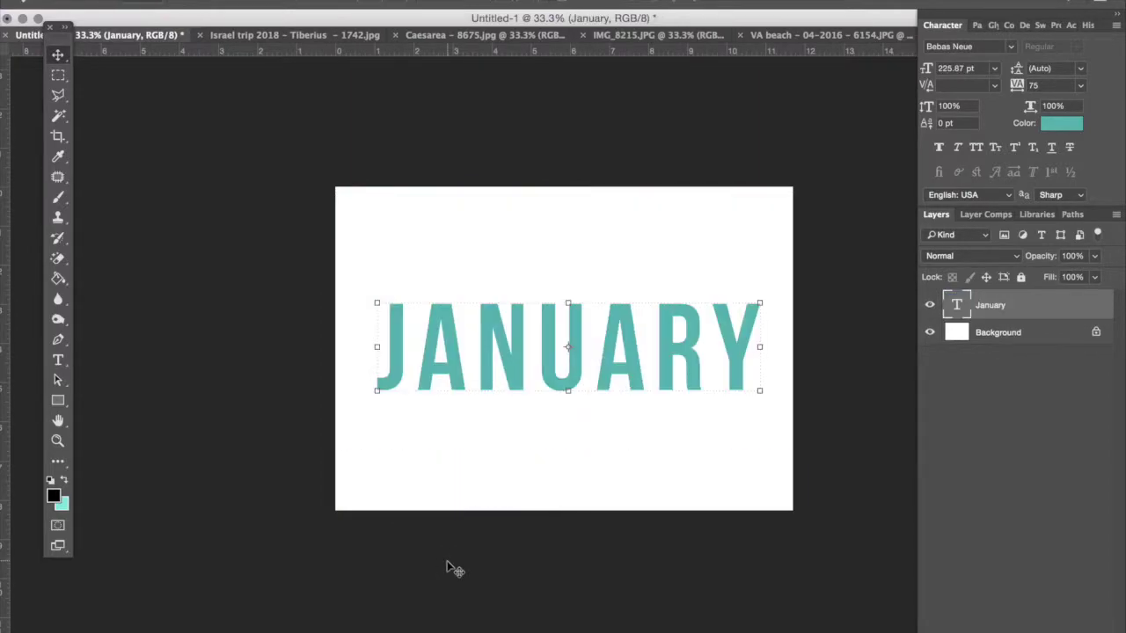
- Paste the tree bark image from Caesarea - 8675.jpg into Untitled-1 and delete the pasted layer
{"action": "left_click", "coordinate": [458, 37]}
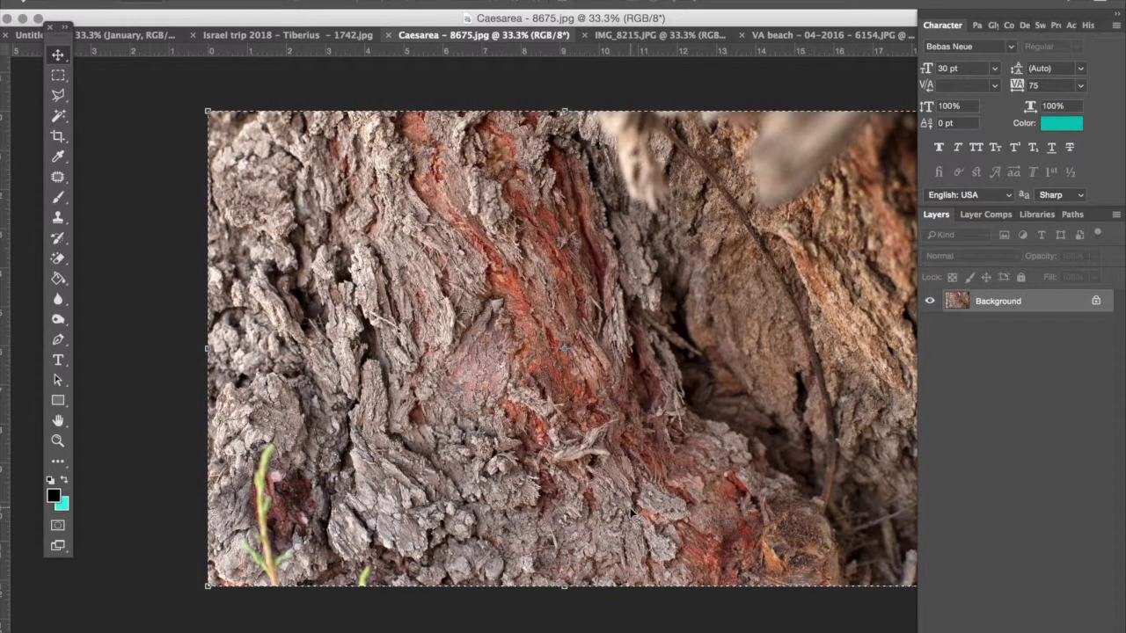
{"action": "left_click", "coordinate": [146, 34]}
{"action": "key", "text": "ctrl+v"}
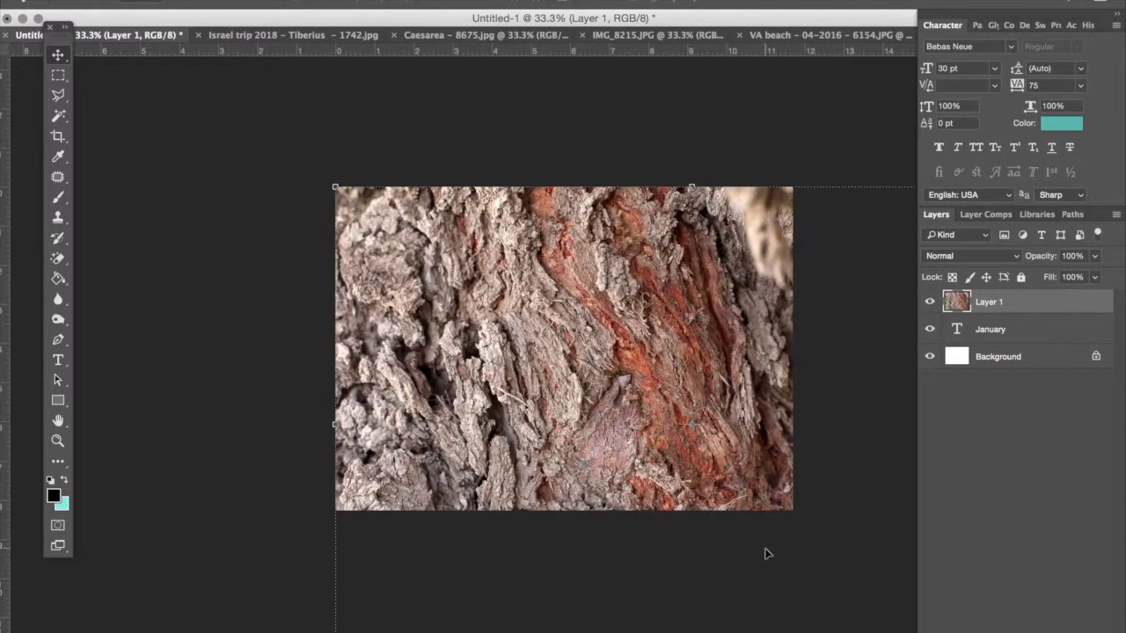
{"action": "key", "text": "Delete"}
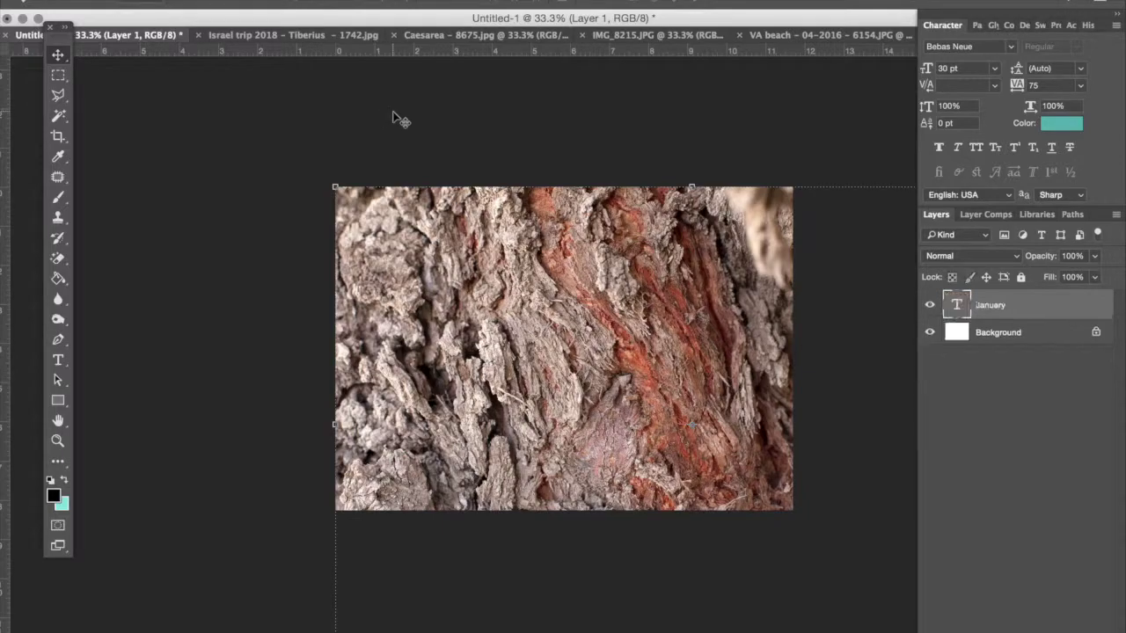
{"action": "left_click", "coordinate": [143, 0]}
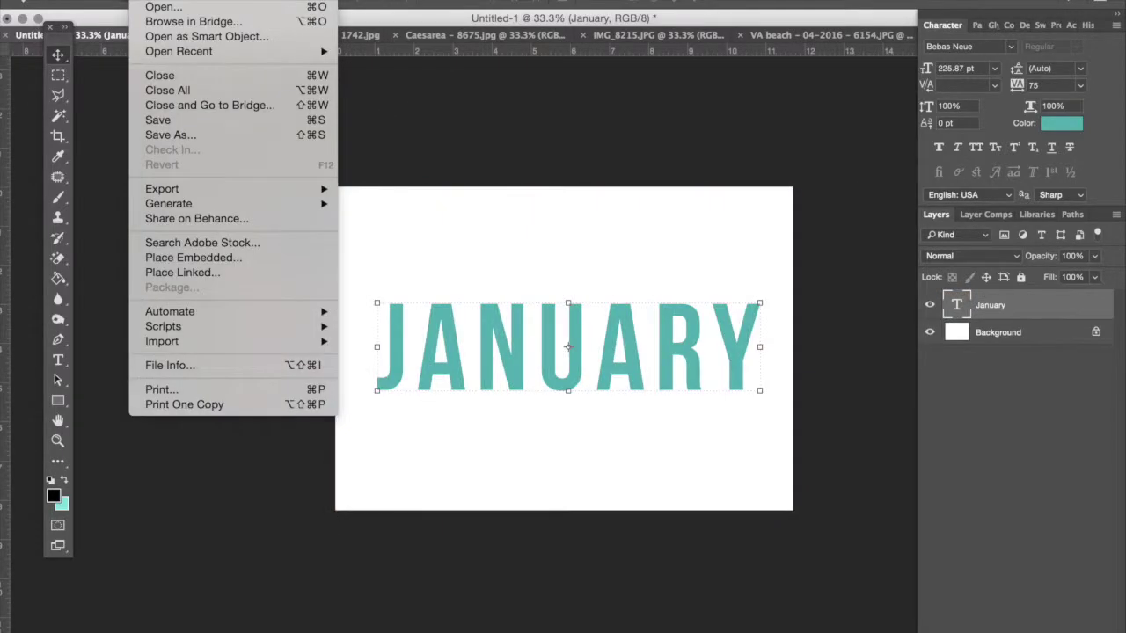
{"action": "left_click", "coordinate": [187, 275]}
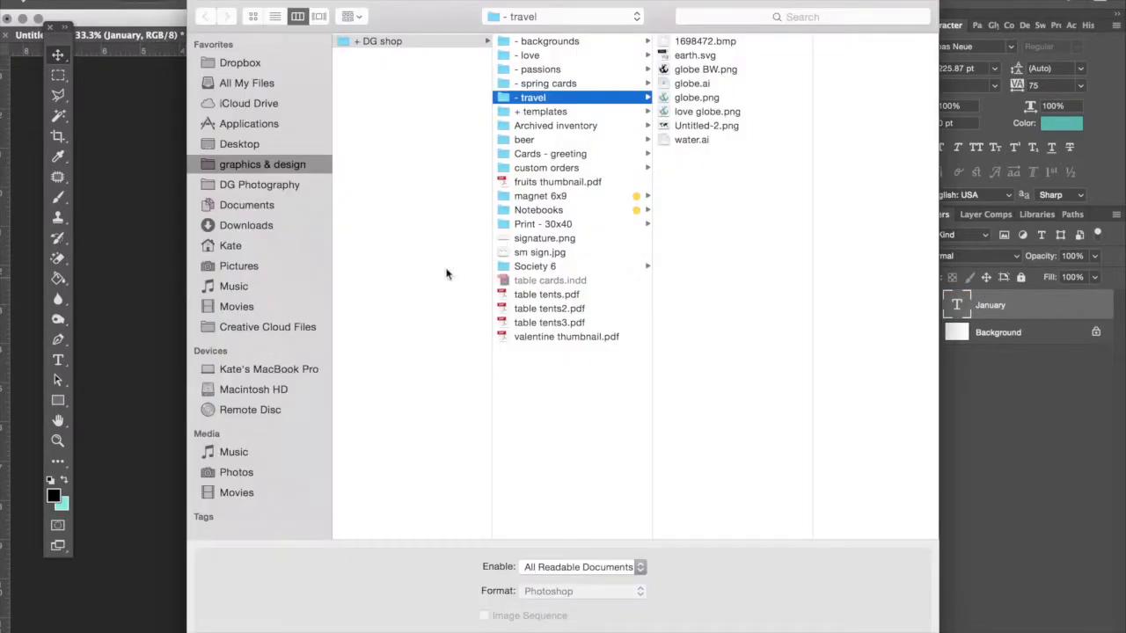
{"action": "key", "text": "Escape"}
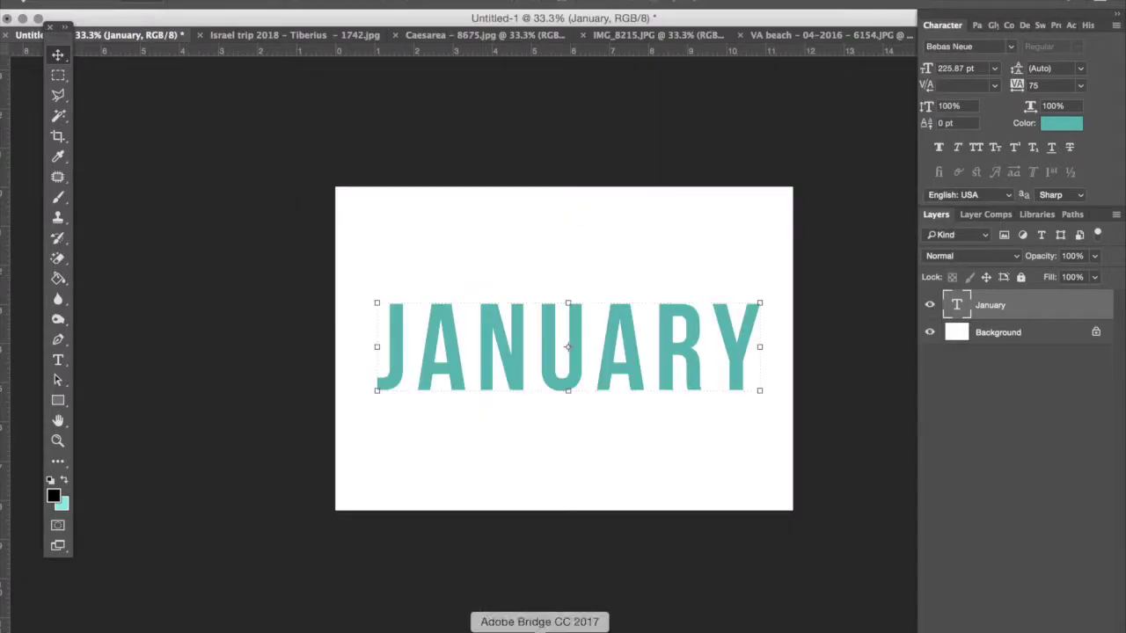
- Place the IMG_0134 photo from the Finder into the document, above the January text
{"action": "left_click", "coordinate": [315, 626]}
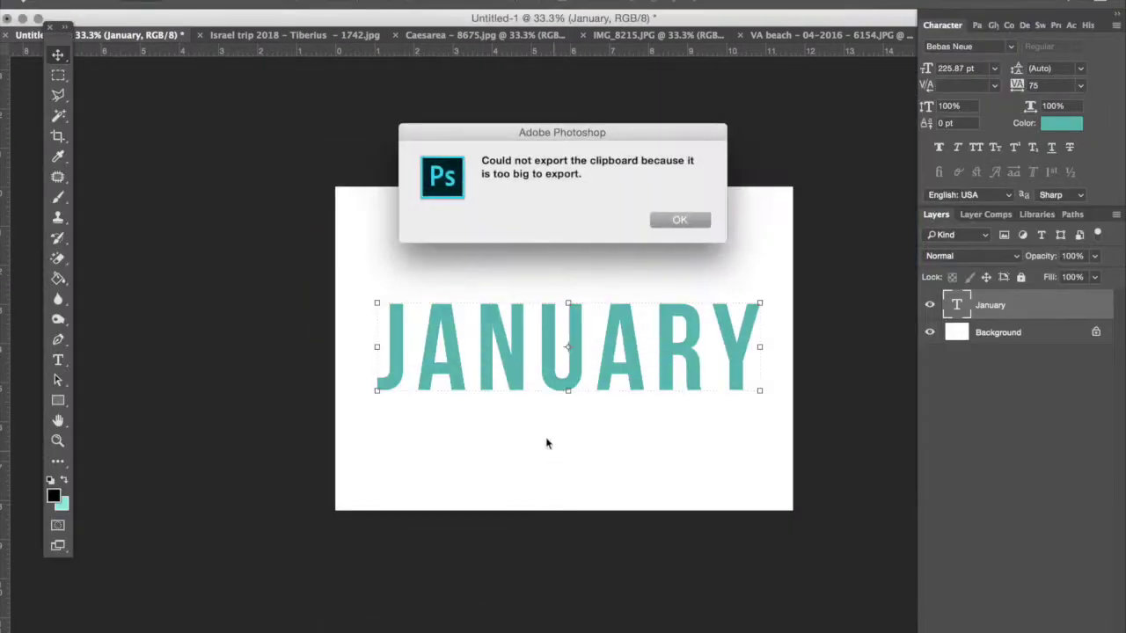
{"action": "left_click", "coordinate": [675, 221]}
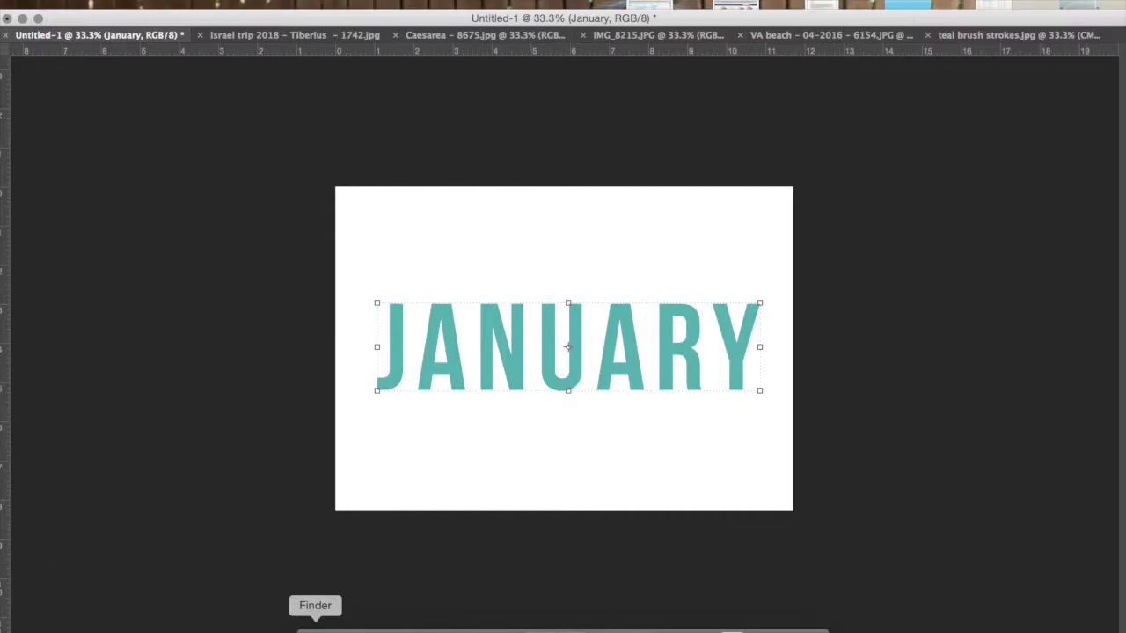
{"action": "left_click", "coordinate": [315, 627]}
{"action": "left_click_drag", "start_coordinate": [554, 482], "coordinate": [552, 503]}
{"action": "left_click_drag", "start_coordinate": [551, 503], "coordinate": [550, 535]}
{"action": "left_click_drag", "start_coordinate": [400, 482], "coordinate": [402, 548]}
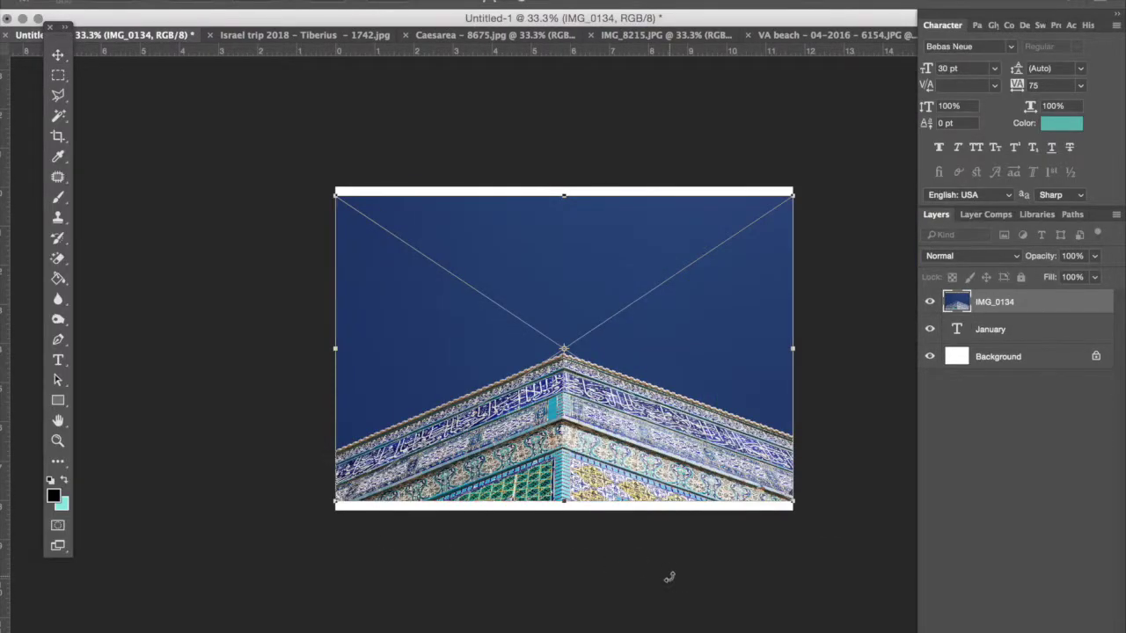
- Enlarge the placed IMG_0134 photo until it covers the whole canvas and adjust its position slightly
{"action": "left_click_drag", "start_coordinate": [792, 508], "coordinate": [811, 513]}
{"action": "left_click_drag", "start_coordinate": [817, 192], "coordinate": [841, 176]}
{"action": "key", "text": "Return"}
{"action": "left_click_drag", "start_coordinate": [671, 307], "coordinate": [665, 306]}
- Move the IMG_0134 layer below the January layer and set the January text's opacity to 30%
{"action": "left_click_drag", "start_coordinate": [1025, 302], "coordinate": [1027, 340]}
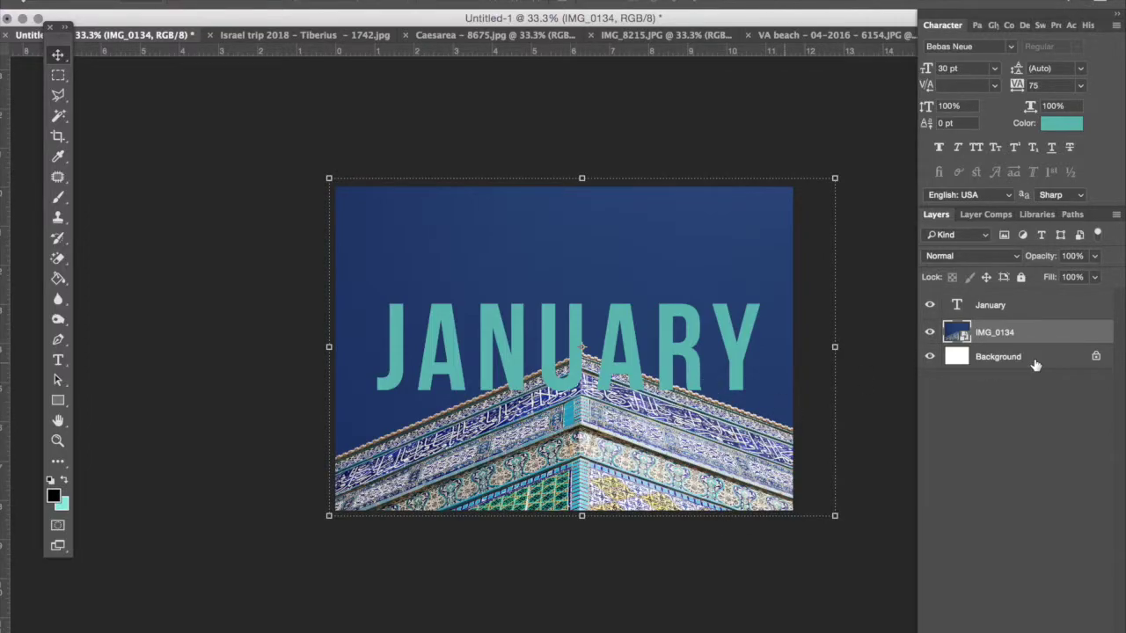
{"action": "left_click", "coordinate": [1083, 306]}
{"action": "left_click_drag", "start_coordinate": [1071, 257], "coordinate": [1036, 257]}
{"action": "type", "text": "3"}
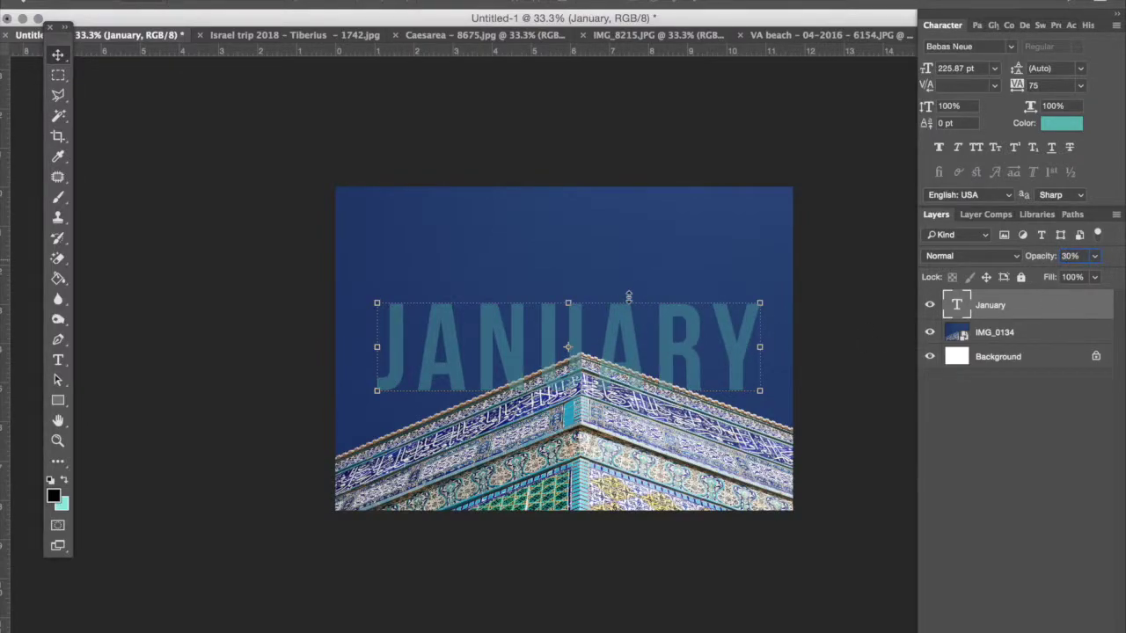
- Try the January text in the sky above the building, undo the move, and restore the text's opacity to 100%
{"action": "left_click_drag", "start_coordinate": [754, 339], "coordinate": [749, 261]}
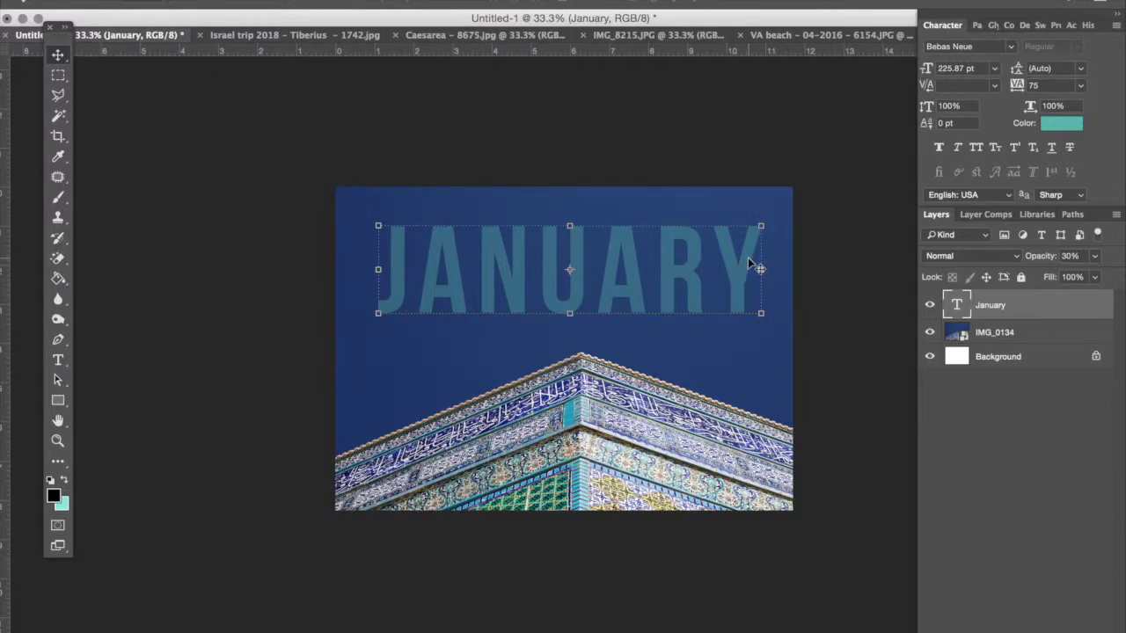
{"action": "key", "text": "ctrl+z"}
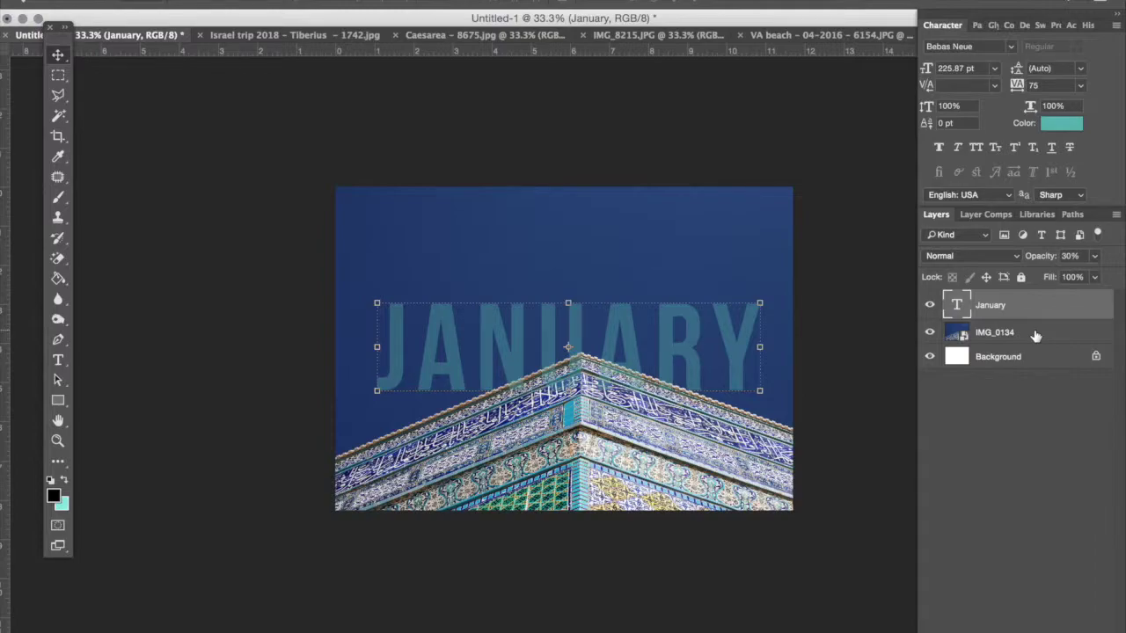
{"action": "key", "text": "ctrl+z"}
{"action": "key", "text": "ctrl+z"}
{"action": "key", "text": "0"}
{"action": "left_click", "coordinate": [1027, 342]}
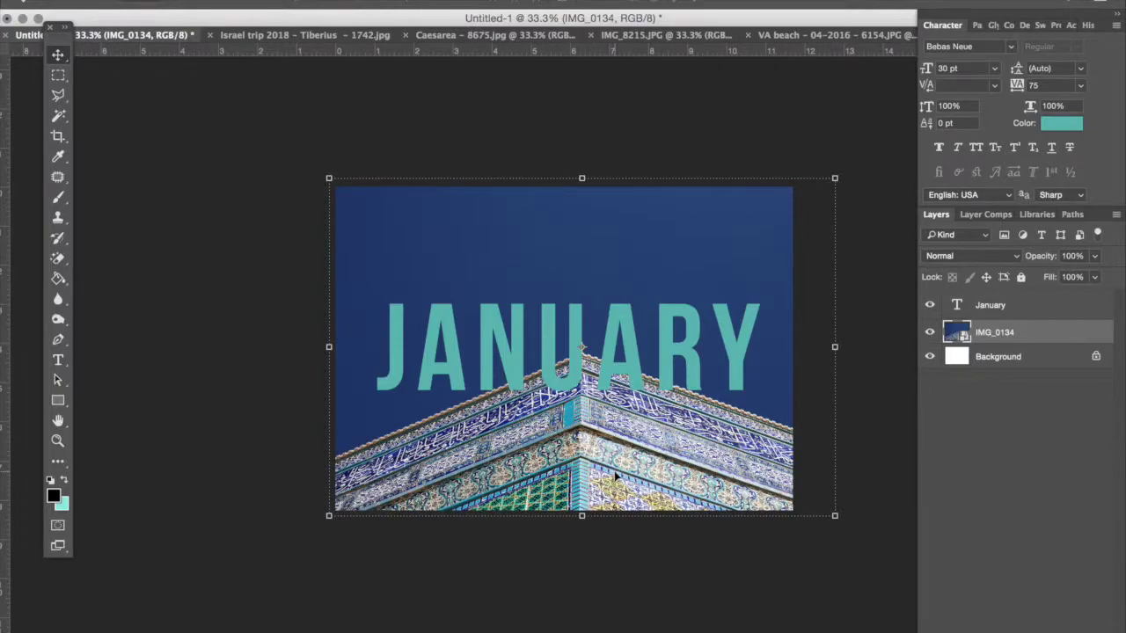
- Move the IMG_0134 layer above the January layer and clip it to the text with a clipping mask
{"action": "key", "text": "f"}
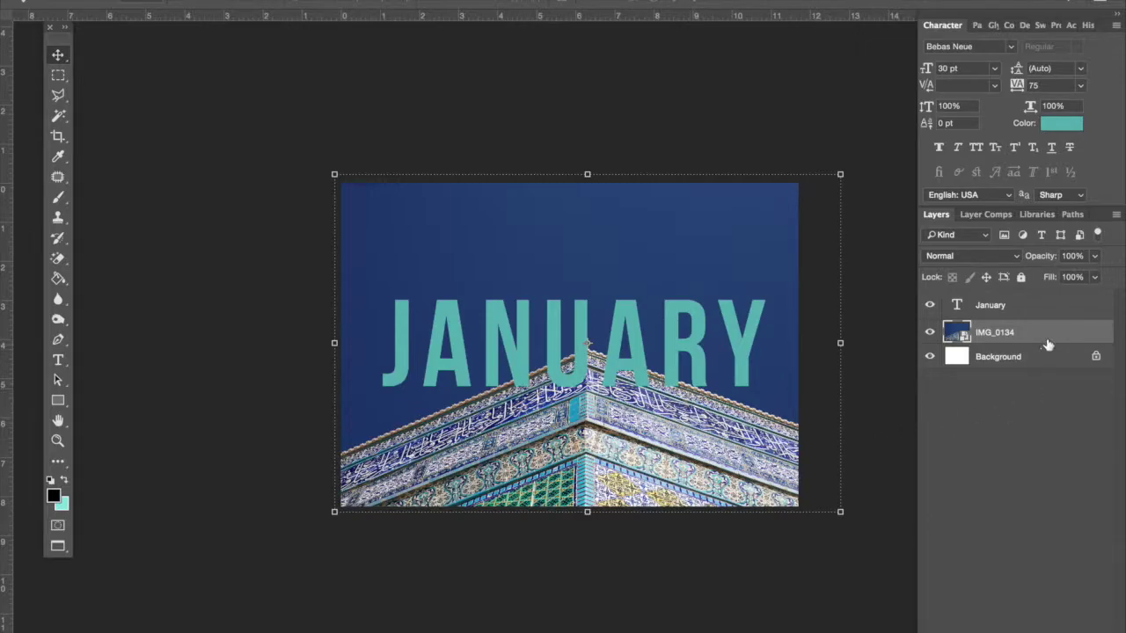
{"action": "left_click_drag", "start_coordinate": [1054, 340], "coordinate": [1050, 299]}
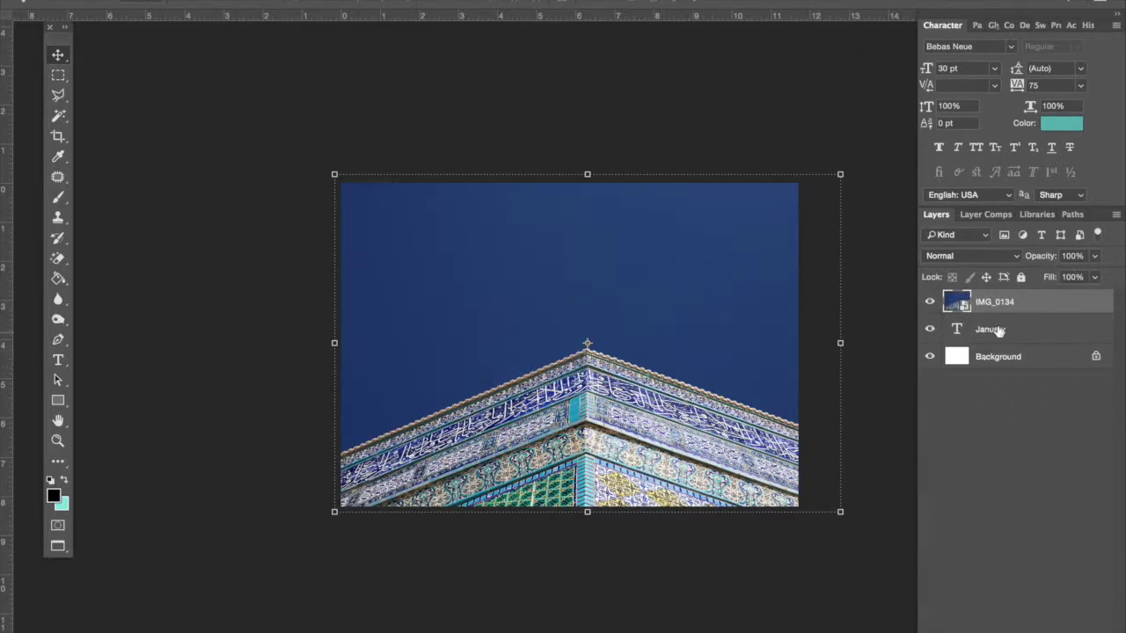
{"action": "right_click", "coordinate": [1040, 304]}
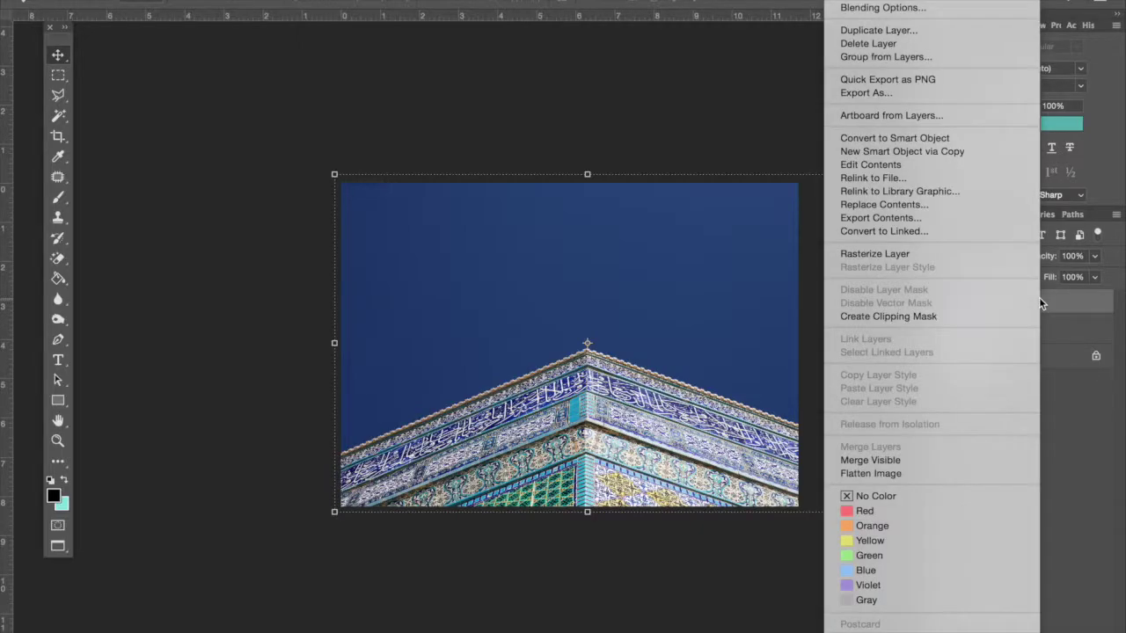
{"action": "left_click", "coordinate": [984, 319]}
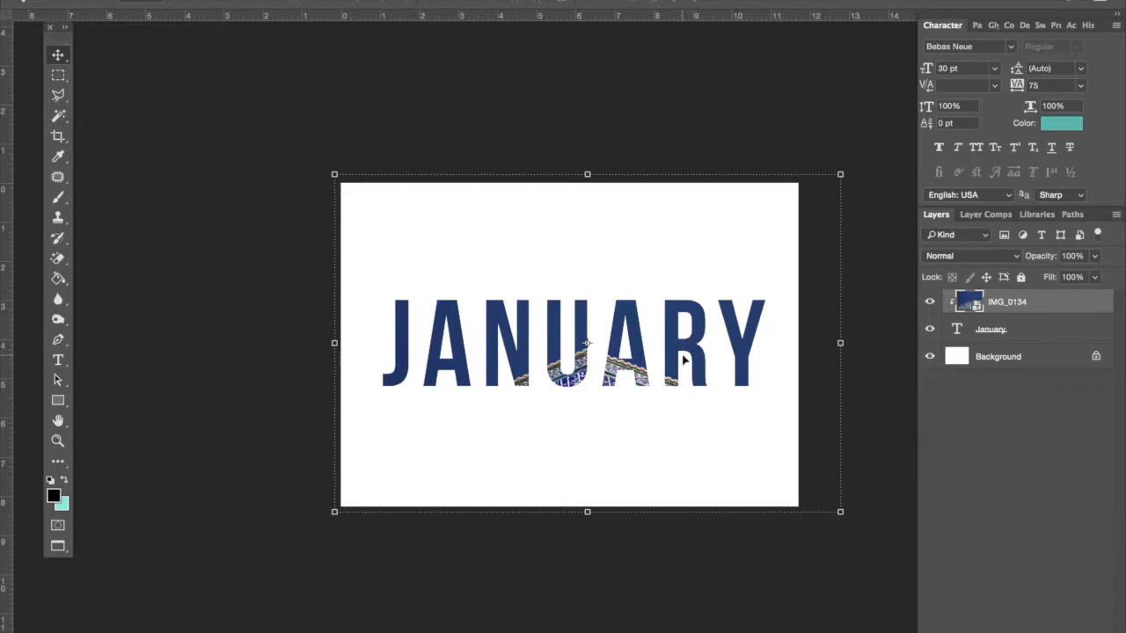
- Enlarge the clipped photo and shift it upward so the tiled building fills all the letters, then deselect the layer
{"action": "left_click_drag", "start_coordinate": [844, 170], "coordinate": [908, 93]}
{"action": "left_click_drag", "start_coordinate": [669, 514], "coordinate": [612, 424]}
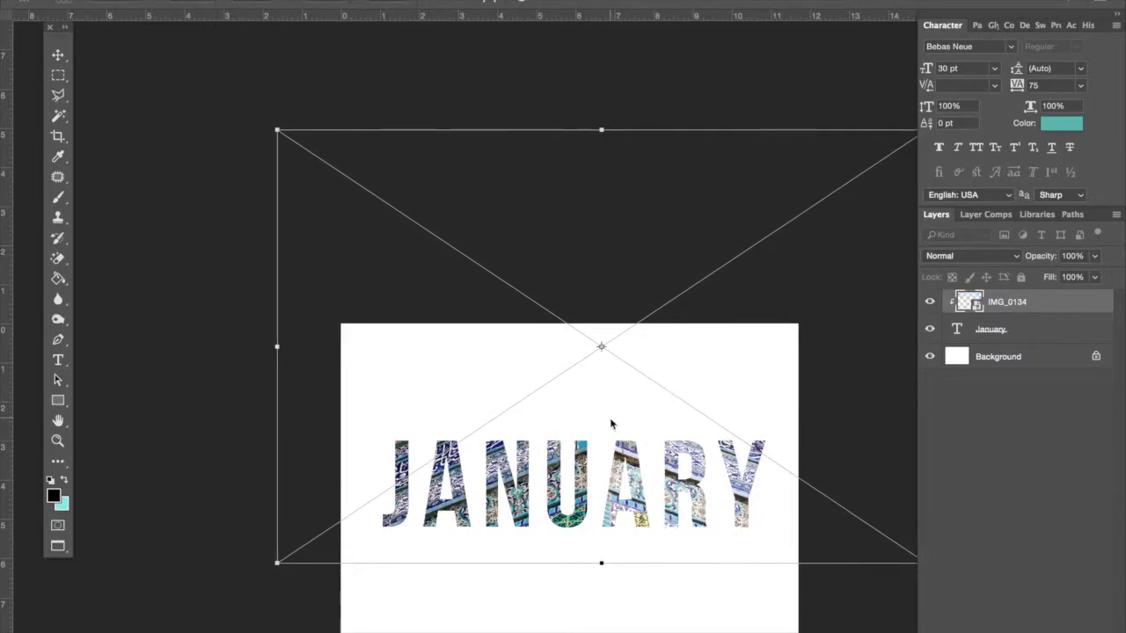
{"action": "scroll", "coordinate": [660, 284], "scroll_direction": "down", "scroll_amount": 5}
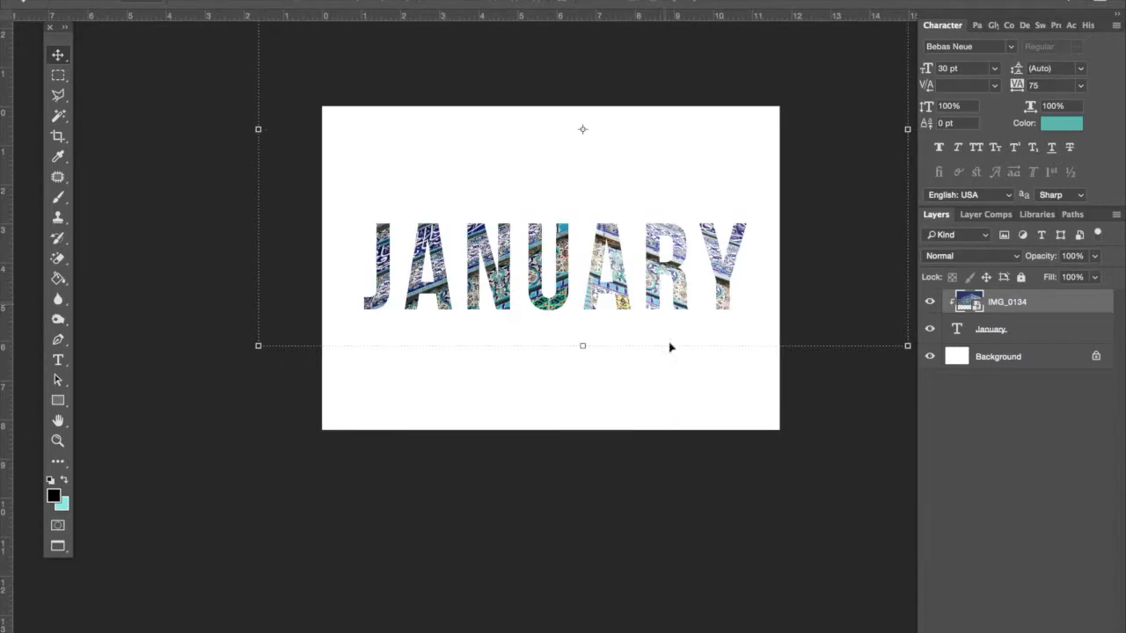
{"action": "key", "text": "Return"}
{"action": "left_click", "coordinate": [690, 584]}
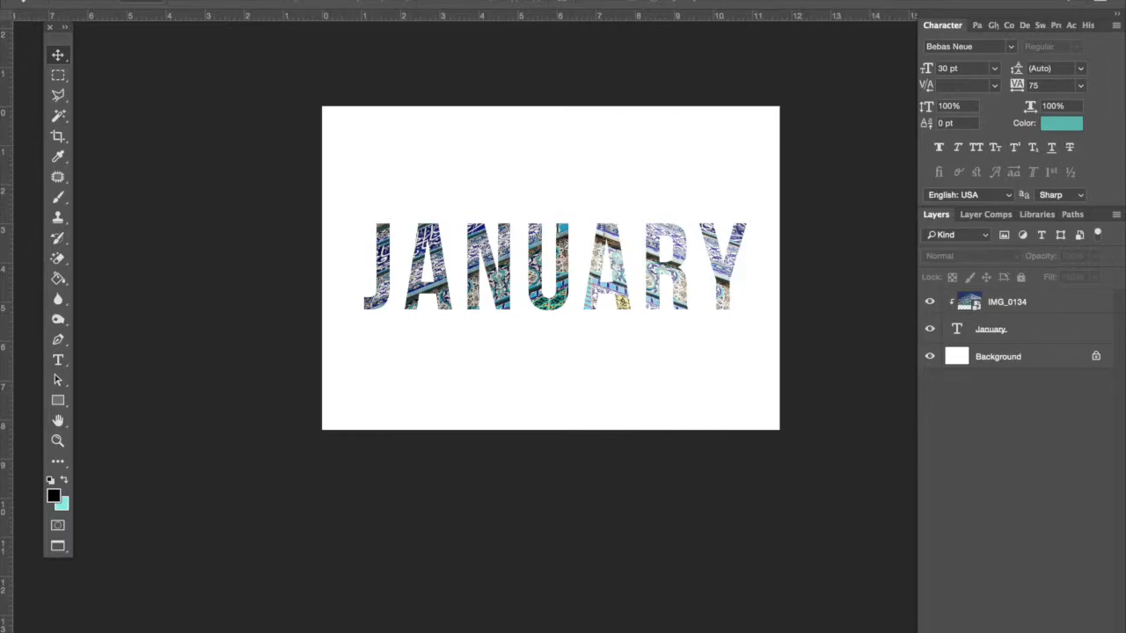
- Add a Solid Color fill layer in blue 06499c and place it directly below the January text layer
{"action": "left_click", "coordinate": [1013, 631]}
{"action": "left_click", "coordinate": [1064, 354]}
{"action": "left_click", "coordinate": [848, 442]}
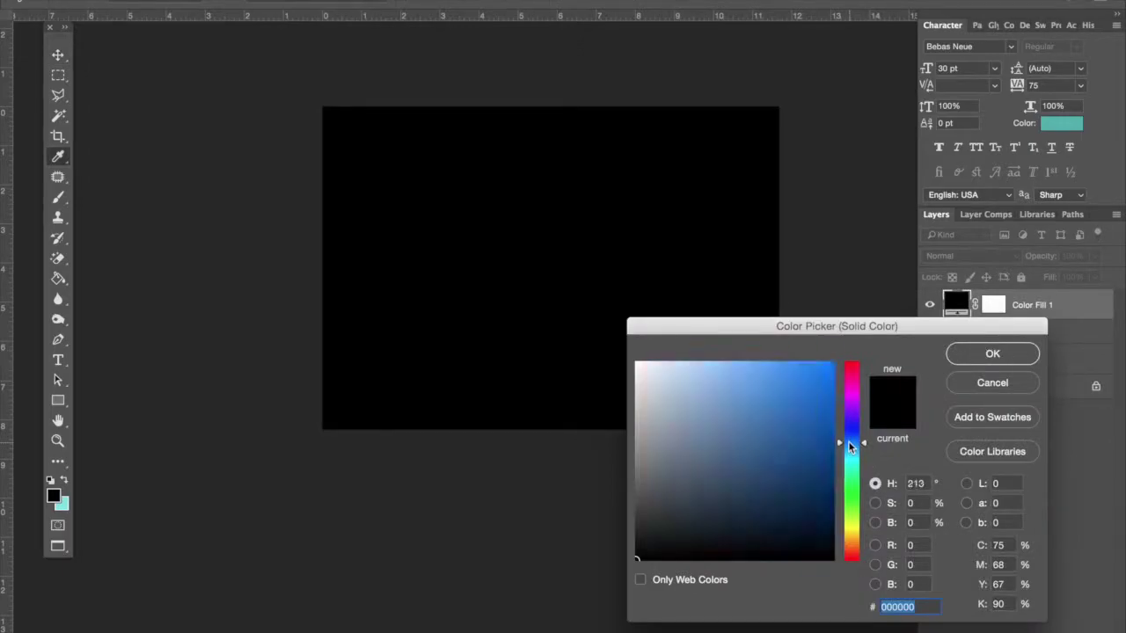
{"action": "left_click", "coordinate": [826, 439]}
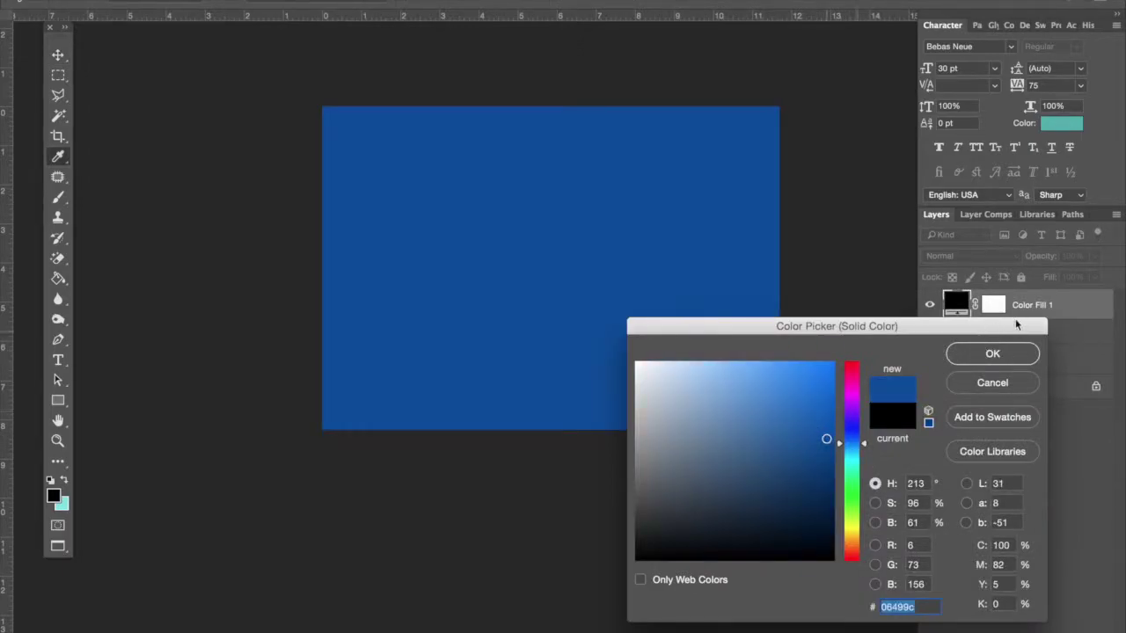
{"action": "left_click", "coordinate": [992, 354]}
{"action": "left_click_drag", "start_coordinate": [1065, 311], "coordinate": [1048, 370]}
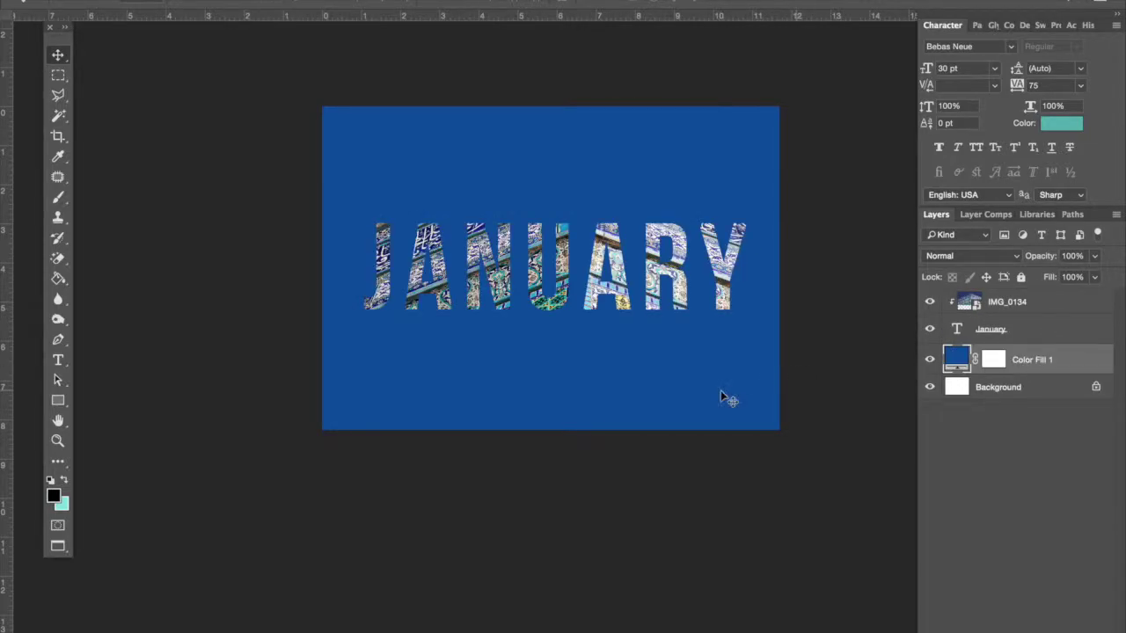
- Recolour the solid fill with a light blue sampled from the lettering and darken it to 163844
{"action": "double_click", "coordinate": [957, 359]}
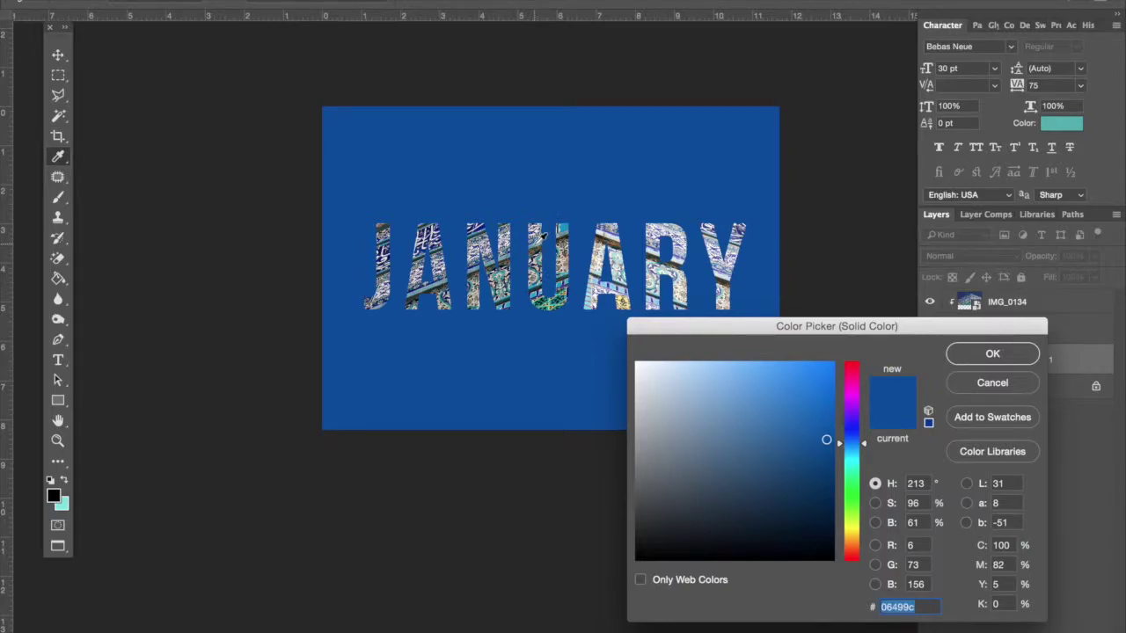
{"action": "left_click", "coordinate": [748, 292]}
{"action": "left_click", "coordinate": [990, 355]}
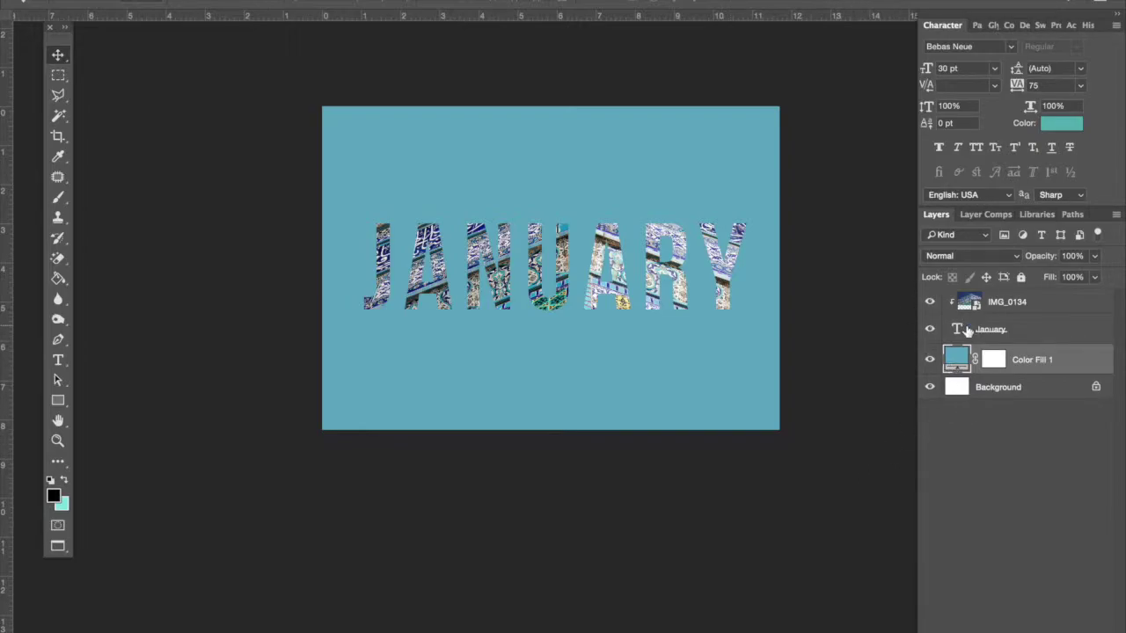
{"action": "double_click", "coordinate": [956, 361]}
{"action": "left_click_drag", "start_coordinate": [690, 448], "coordinate": [770, 507]}
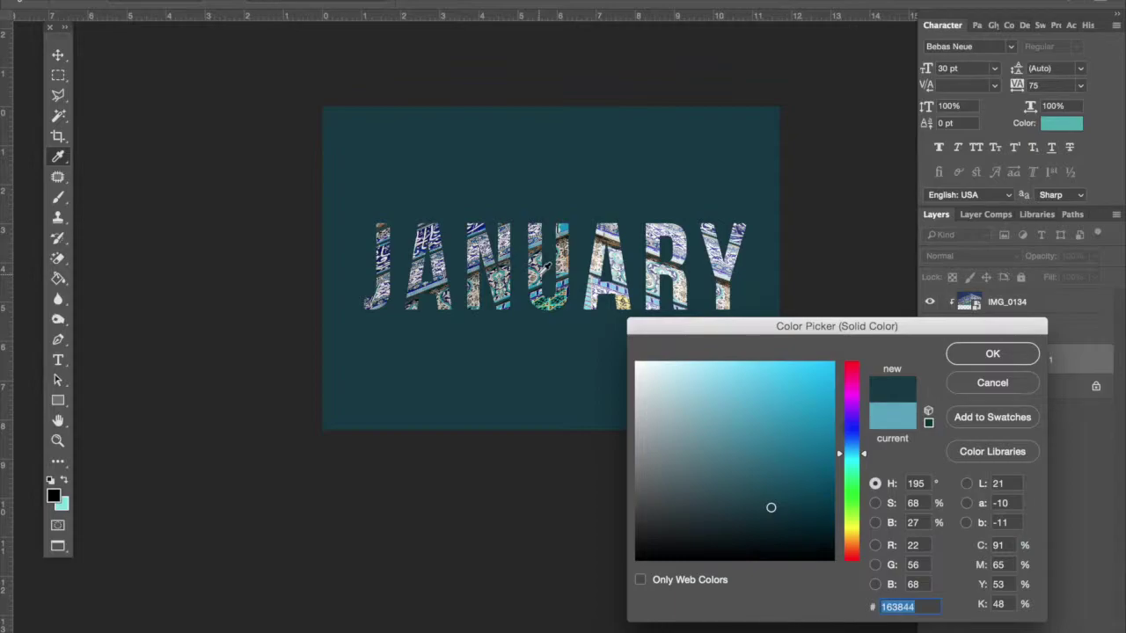
{"action": "left_click", "coordinate": [995, 355]}
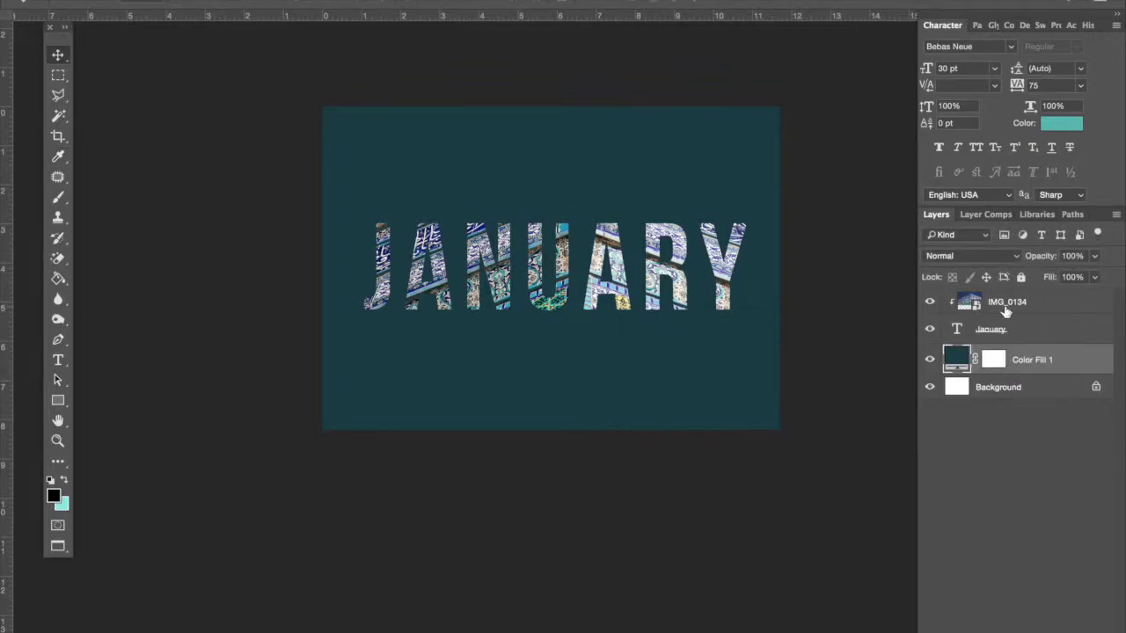
- Add a layer mask to the IMG_0134 layer and prepare a soft 175 px brush with black as foreground colour
{"action": "left_click", "coordinate": [1062, 315]}
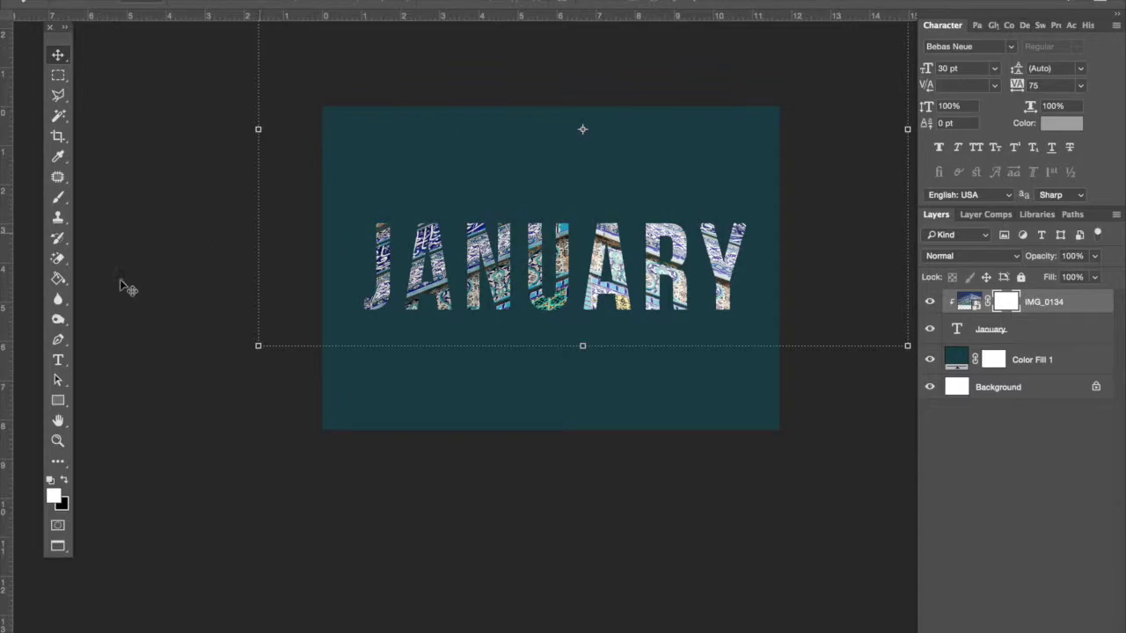
{"action": "left_click", "coordinate": [59, 198]}
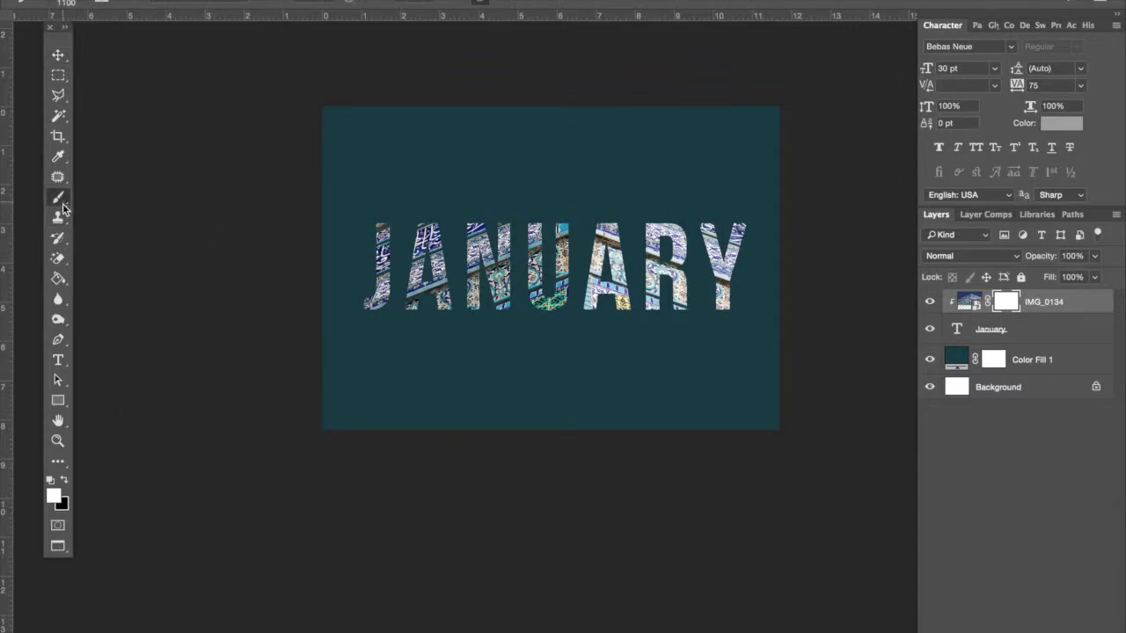
{"action": "left_click", "coordinate": [73, 4]}
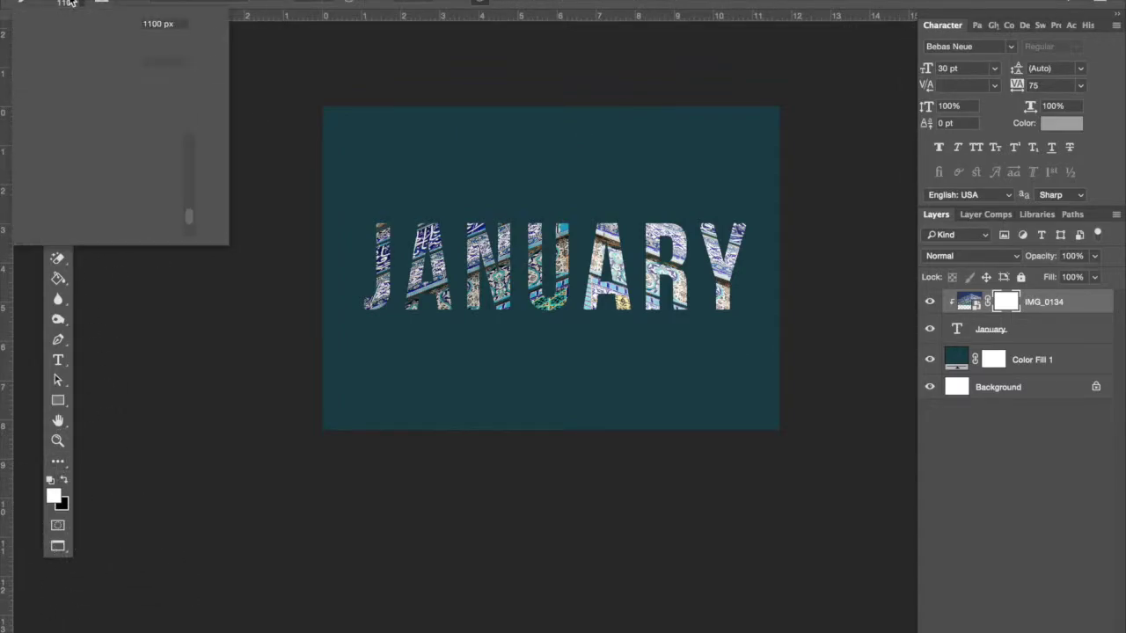
{"action": "left_click", "coordinate": [182, 111]}
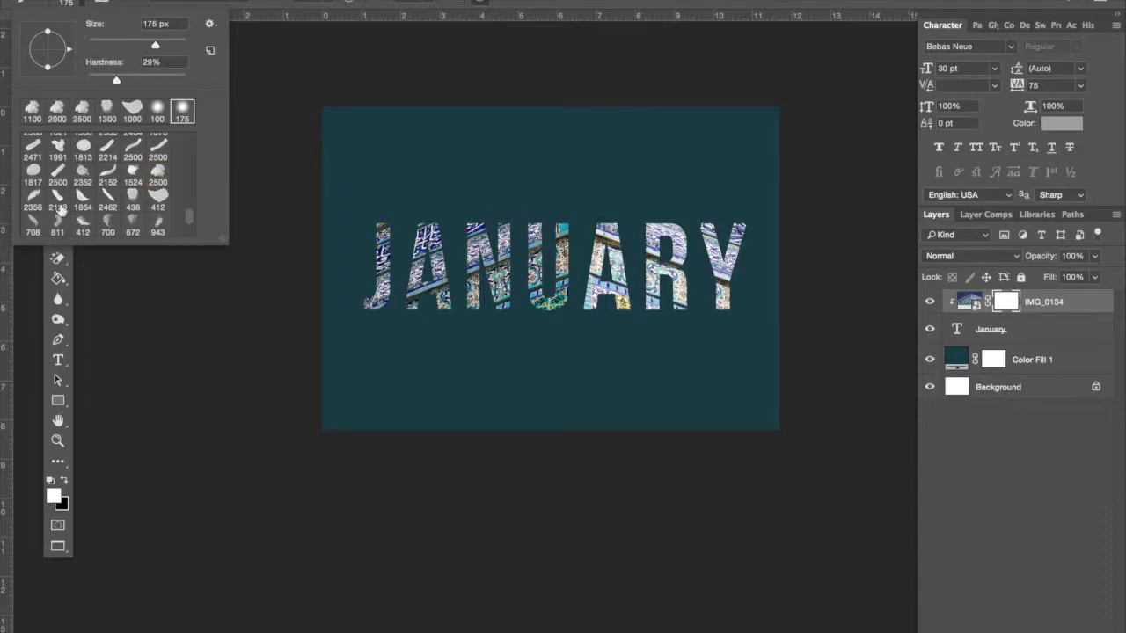
{"action": "left_click", "coordinate": [82, 4]}
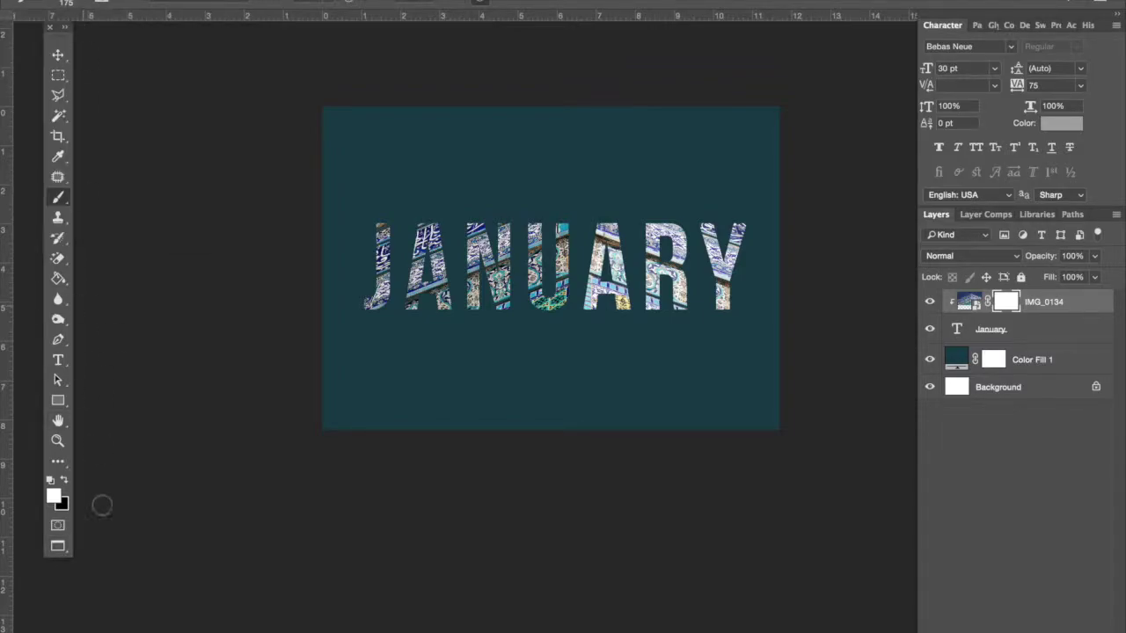
{"action": "left_click", "coordinate": [65, 480]}
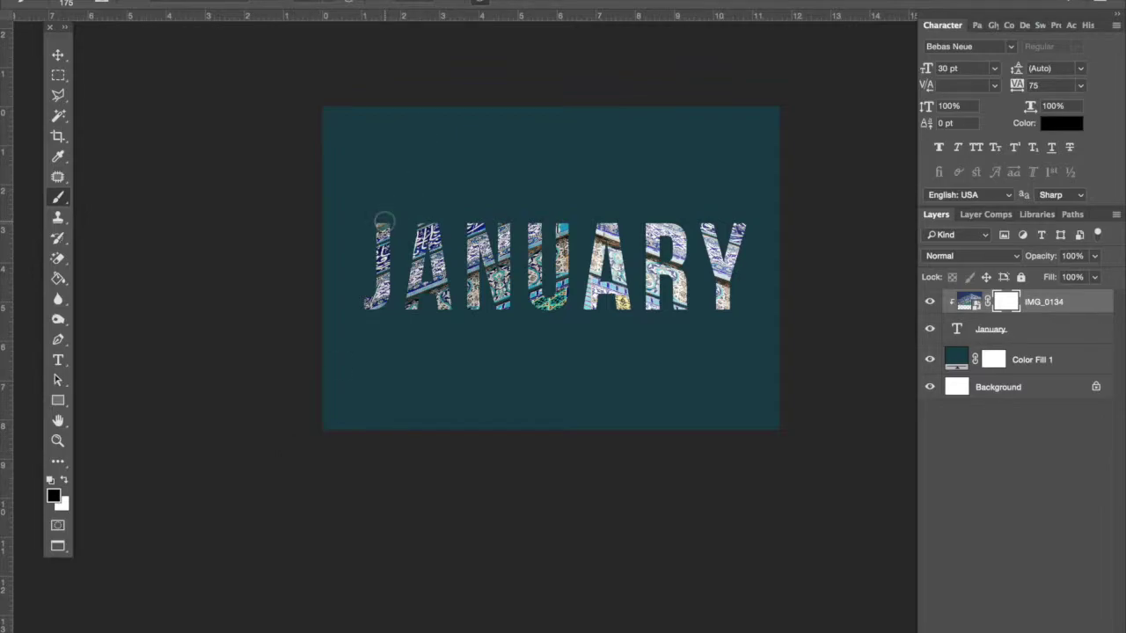
- Paint black on the photo's mask over the J, the N, the second A and the Y of January
{"action": "mouse_move", "coordinate": [388, 273]}
{"action": "left_mouse_down"}
{"action": "mouse_move", "coordinate": [376, 226]}
{"action": "mouse_move", "coordinate": [365, 315]}
{"action": "mouse_move", "coordinate": [376, 308]}
{"action": "mouse_move", "coordinate": [372, 226]}
{"action": "left_mouse_up"}
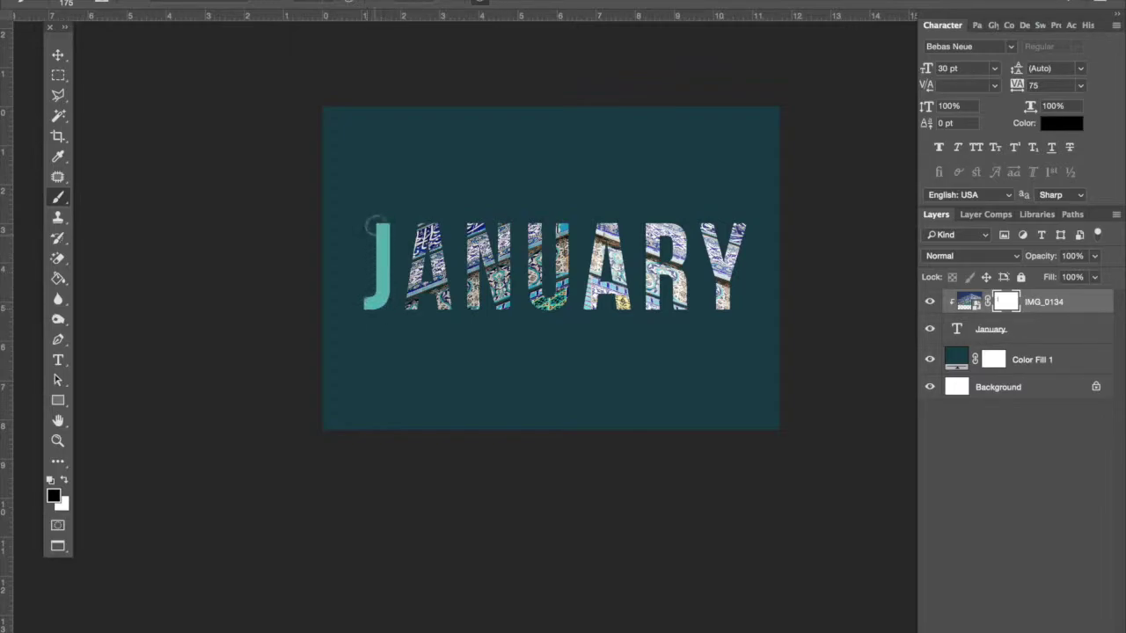
{"action": "mouse_move", "coordinate": [482, 218]}
{"action": "left_mouse_down"}
{"action": "mouse_move", "coordinate": [477, 366]}
{"action": "mouse_move", "coordinate": [468, 230]}
{"action": "mouse_move", "coordinate": [503, 313]}
{"action": "mouse_move", "coordinate": [492, 216]}
{"action": "mouse_move", "coordinate": [500, 307]}
{"action": "mouse_move", "coordinate": [506, 205]}
{"action": "mouse_move", "coordinate": [497, 230]}
{"action": "left_mouse_up"}
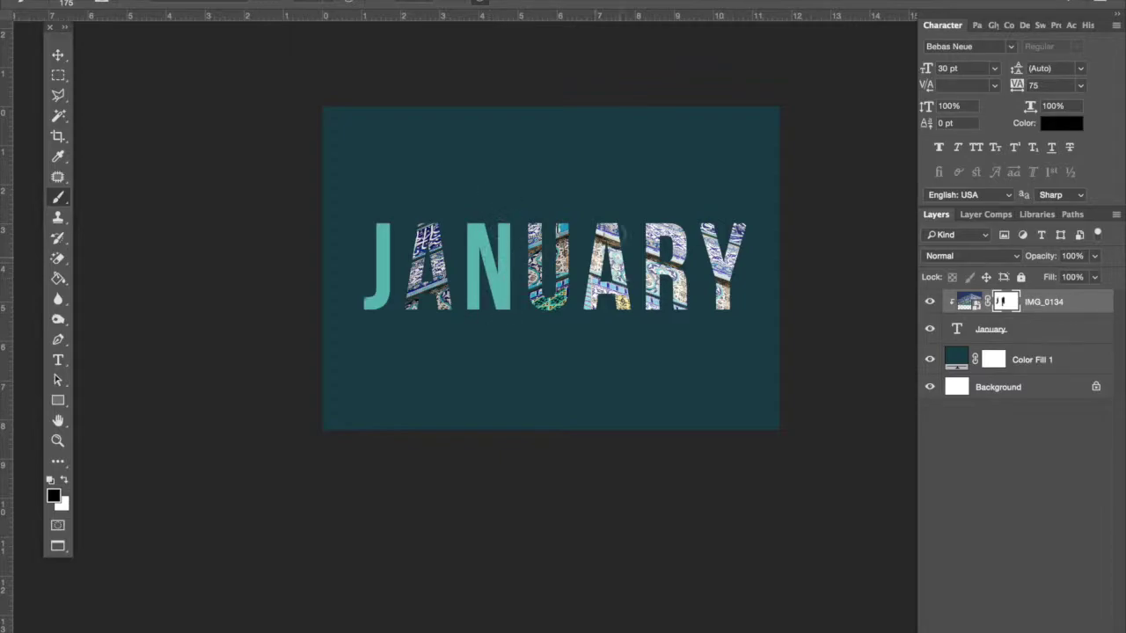
{"action": "left_click_drag", "start_coordinate": [606, 234], "coordinate": [593, 301]}
{"action": "left_click_drag", "start_coordinate": [616, 233], "coordinate": [625, 308]}
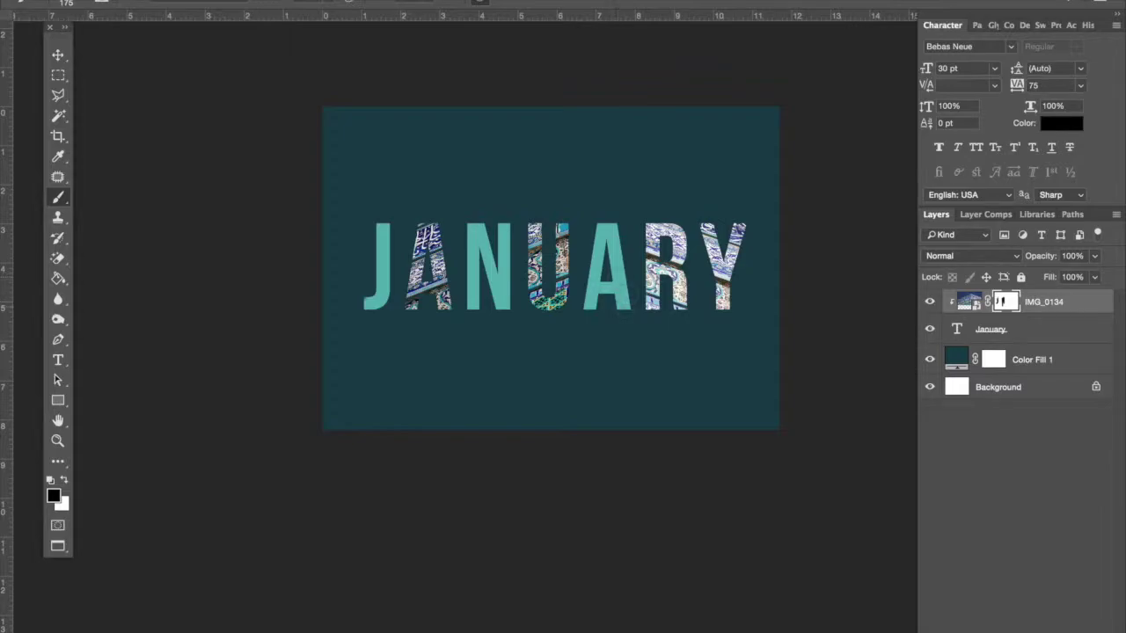
{"action": "mouse_move", "coordinate": [699, 220]}
{"action": "left_mouse_down"}
{"action": "mouse_move", "coordinate": [734, 290]}
{"action": "mouse_move", "coordinate": [744, 231]}
{"action": "left_mouse_up"}
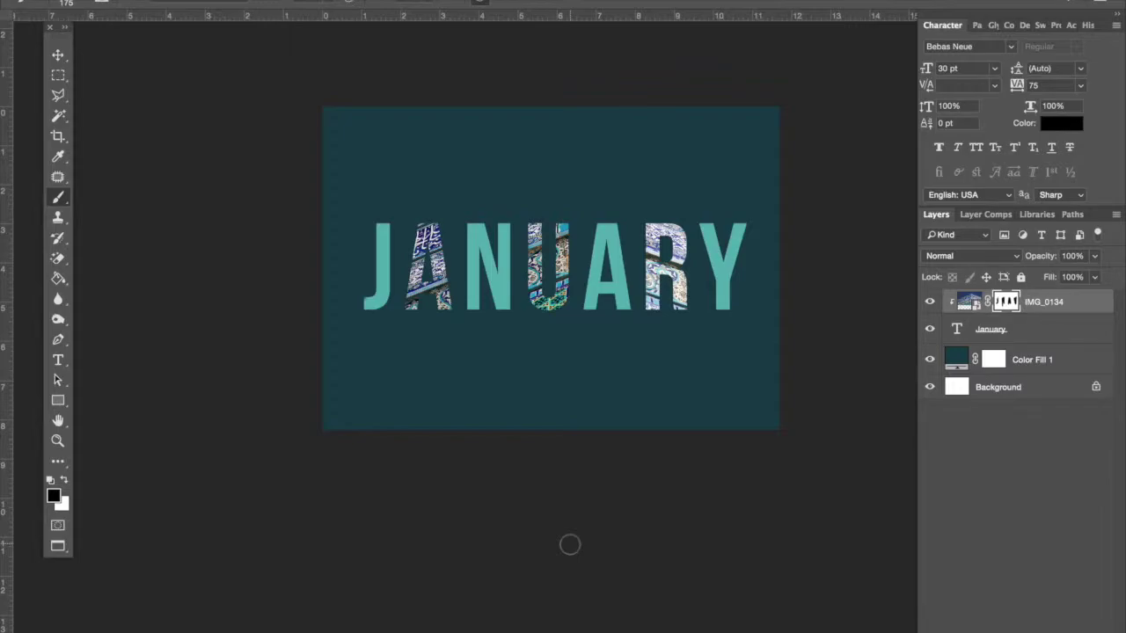
- Link the IMG_0134 photo layer with the January text layer
{"action": "left_click", "coordinate": [57, 54]}
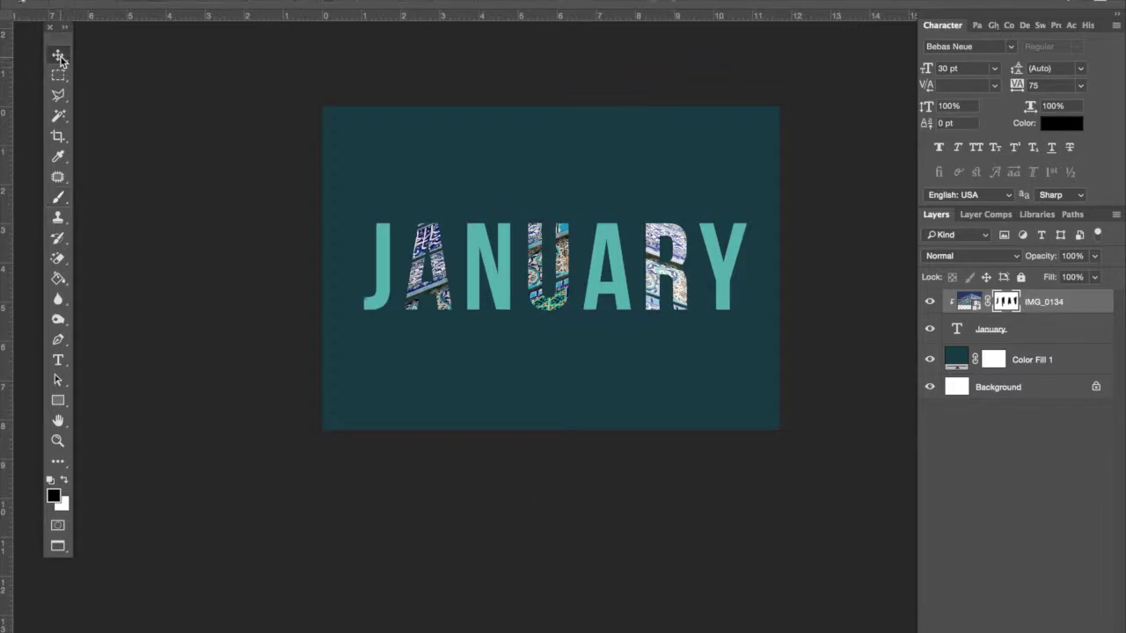
{"action": "left_click", "coordinate": [1047, 334]}
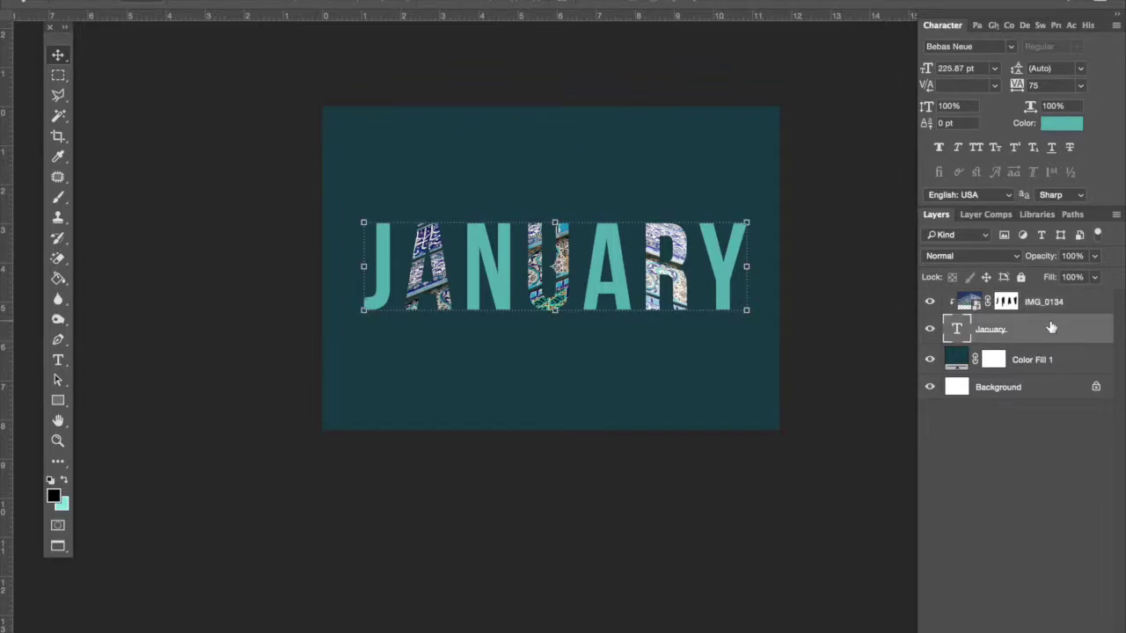
{"action": "left_click", "coordinate": [1077, 302], "text": "shift"}
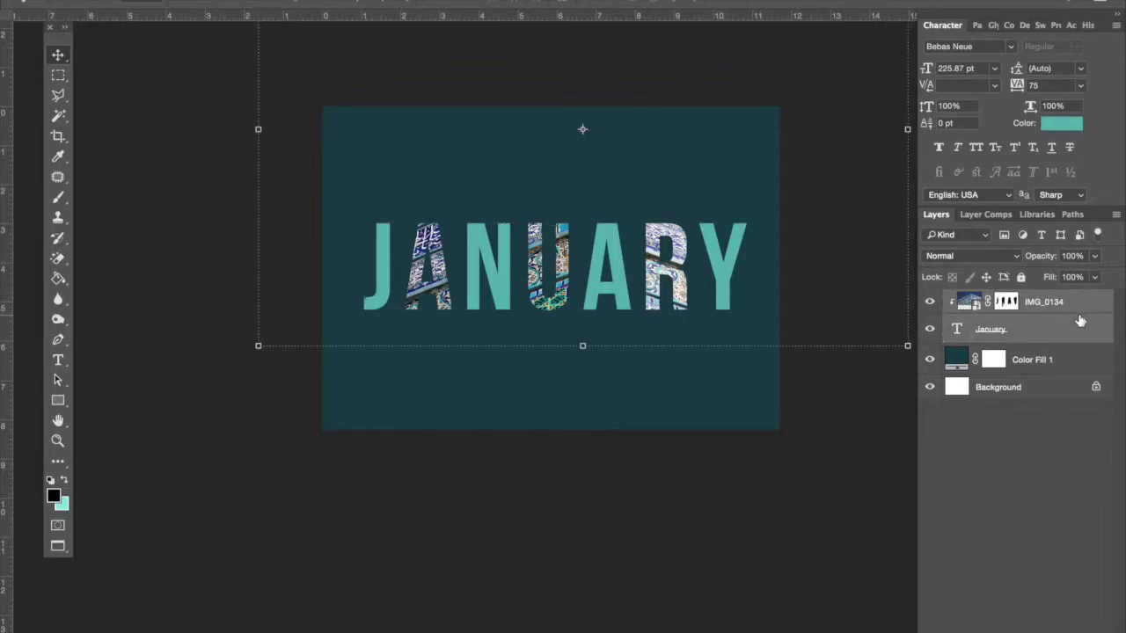
{"action": "right_click", "coordinate": [1077, 319]}
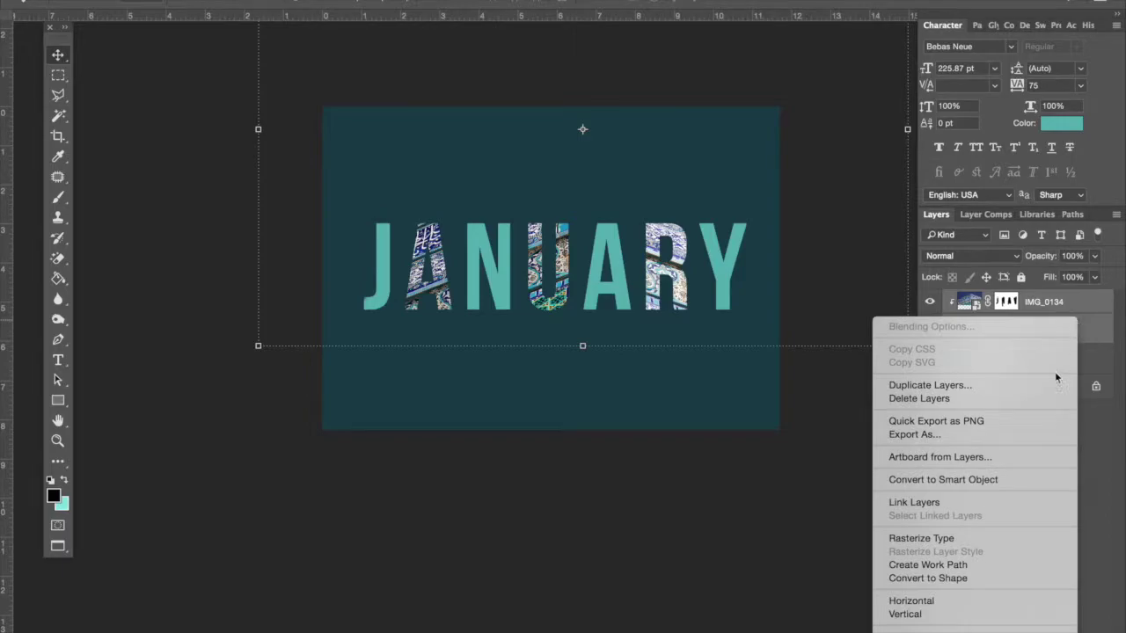
{"action": "left_click", "coordinate": [962, 502]}
- Enlarge the linked lettering and photo together until the January text is 361.19 pt
{"action": "left_click", "coordinate": [1008, 339]}
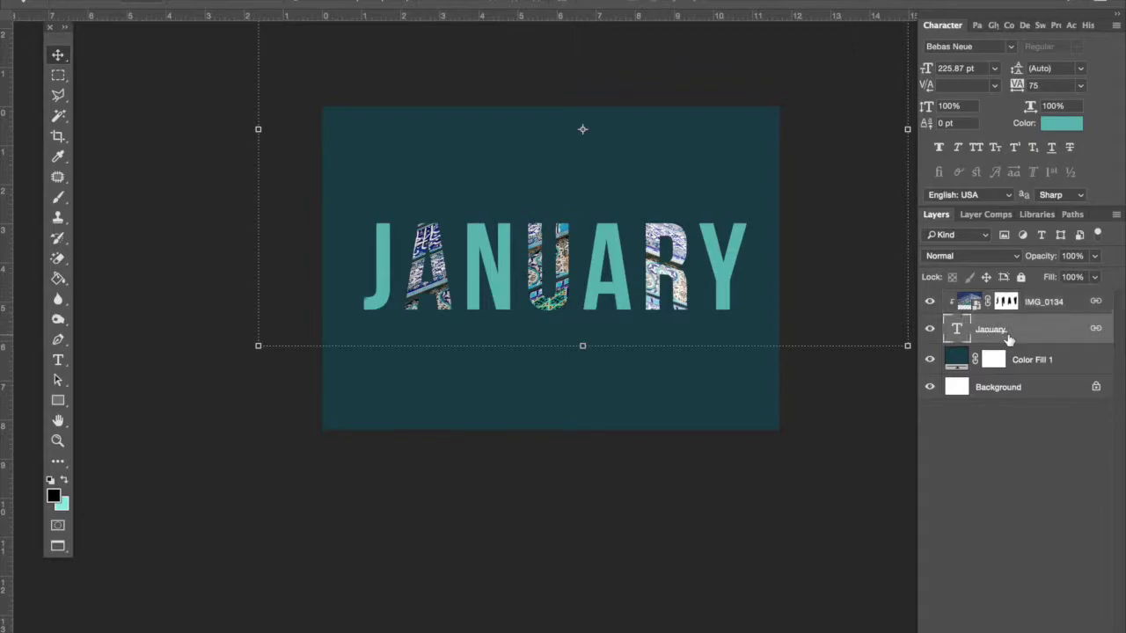
{"action": "left_click_drag", "start_coordinate": [907, 346], "coordinate": [1027, 466]}
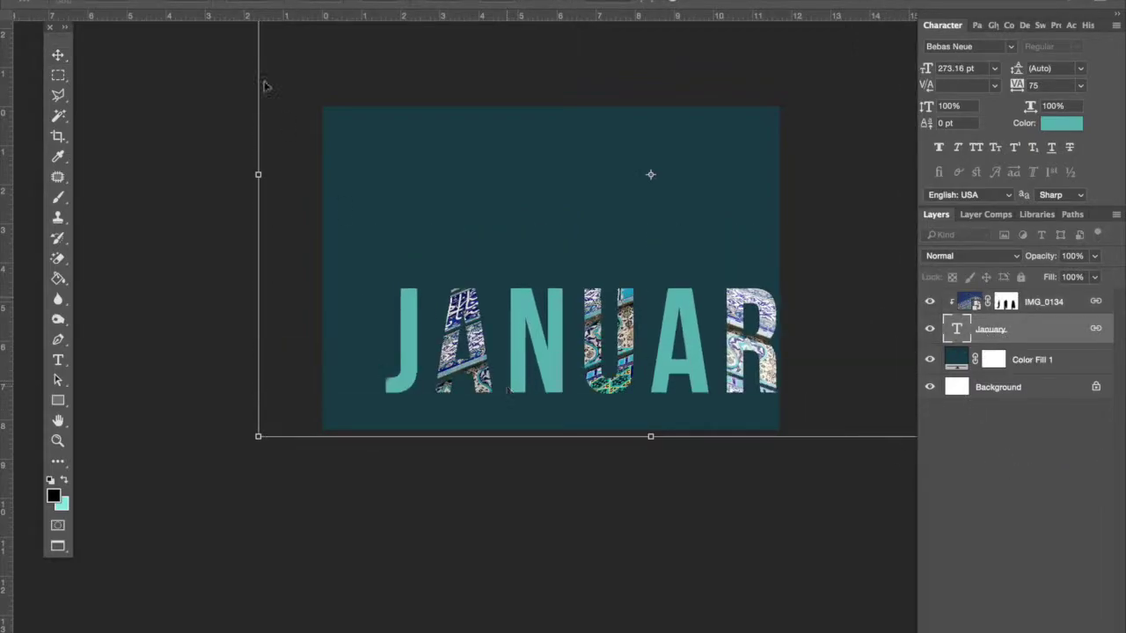
{"action": "scroll", "coordinate": [359, 184], "scroll_direction": "up", "scroll_amount": 3}
{"action": "left_click_drag", "start_coordinate": [274, 40], "coordinate": [198, 12]}
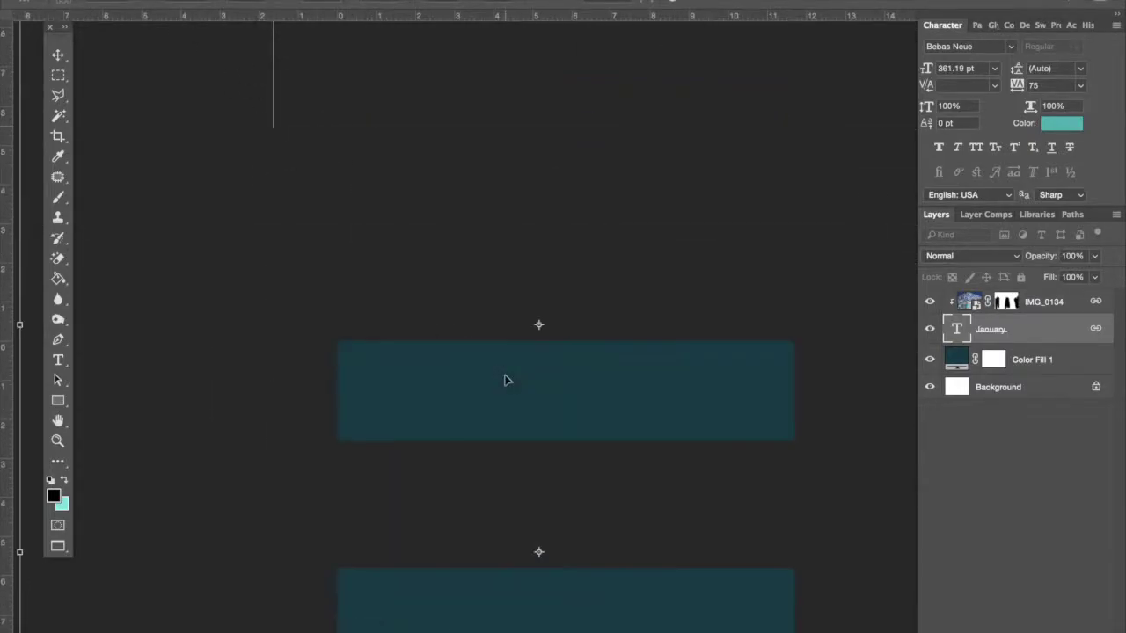
{"action": "key", "text": "Return"}
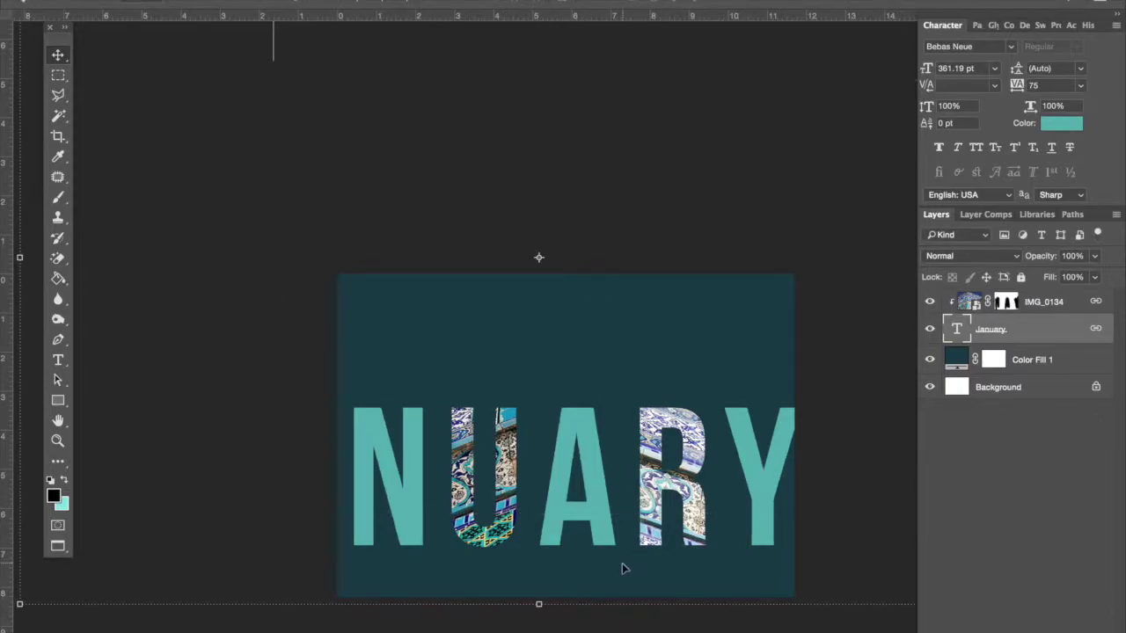
- Unlink the January text layer from IMG_0134 and link the two layers together again
{"action": "right_click", "coordinate": [1045, 328]}
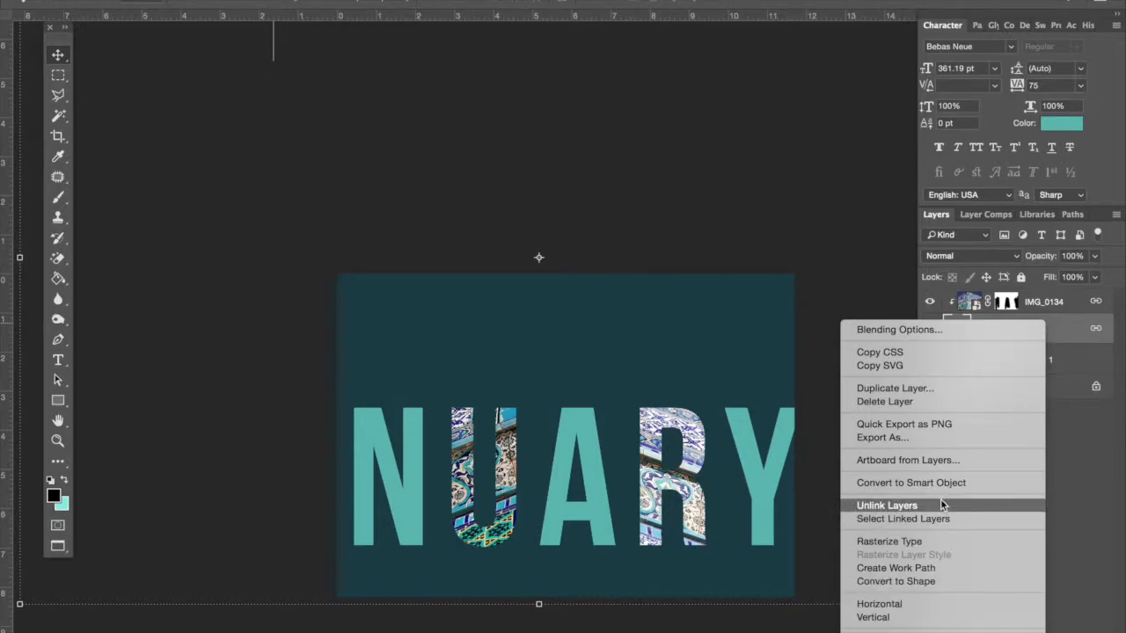
{"action": "left_click", "coordinate": [940, 498]}
{"action": "right_click", "coordinate": [1051, 324]}
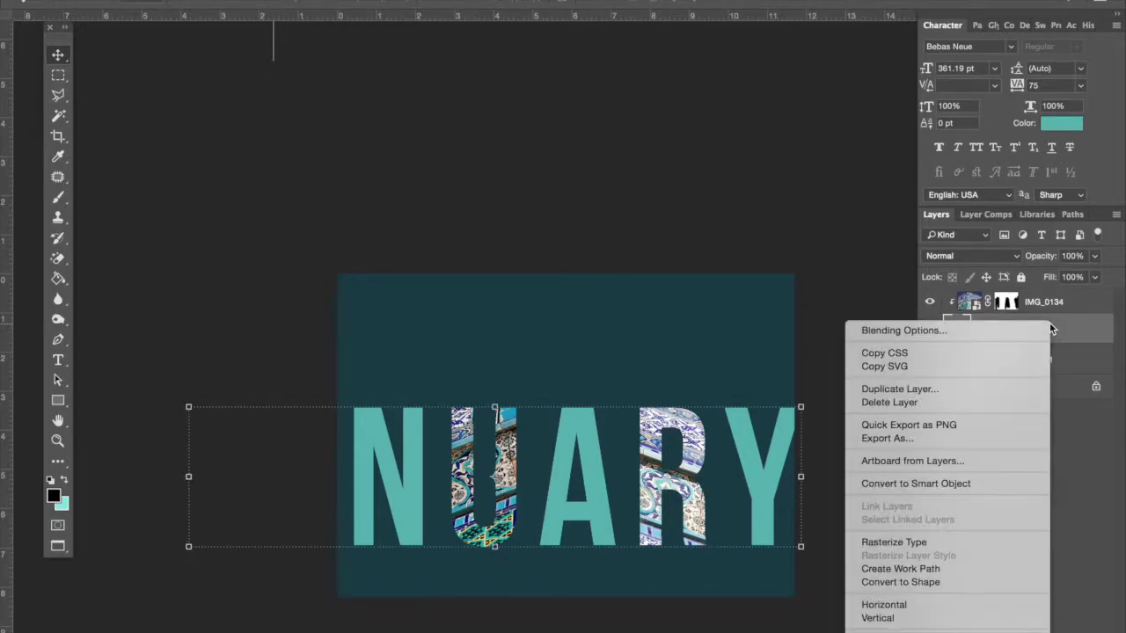
{"action": "left_click", "coordinate": [1091, 302]}
{"action": "left_click", "coordinate": [1090, 301], "text": "shift"}
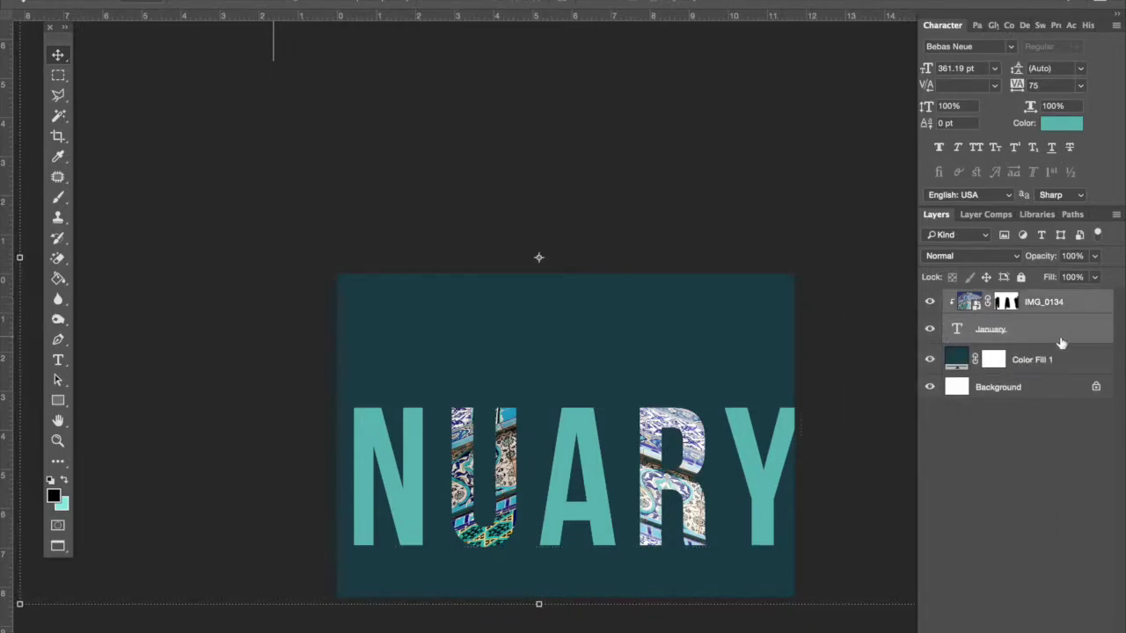
{"action": "right_click", "coordinate": [1049, 339]}
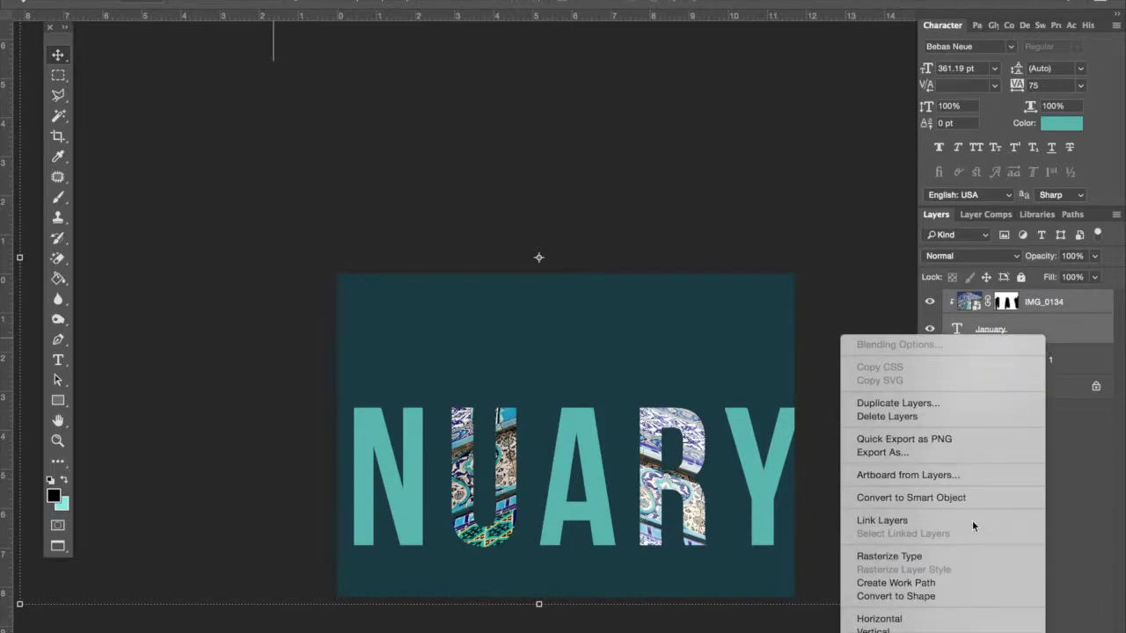
{"action": "left_click", "coordinate": [972, 519]}
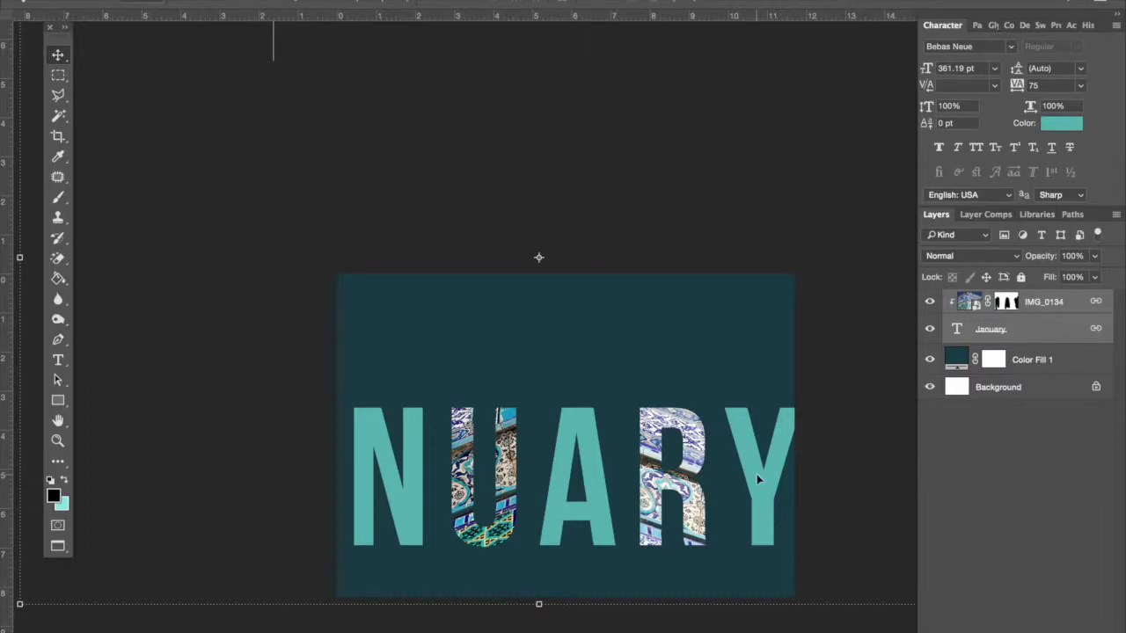
- Select the January text layer and change to the standard screen mode with tabbed document windows
{"action": "left_click", "coordinate": [1049, 334]}
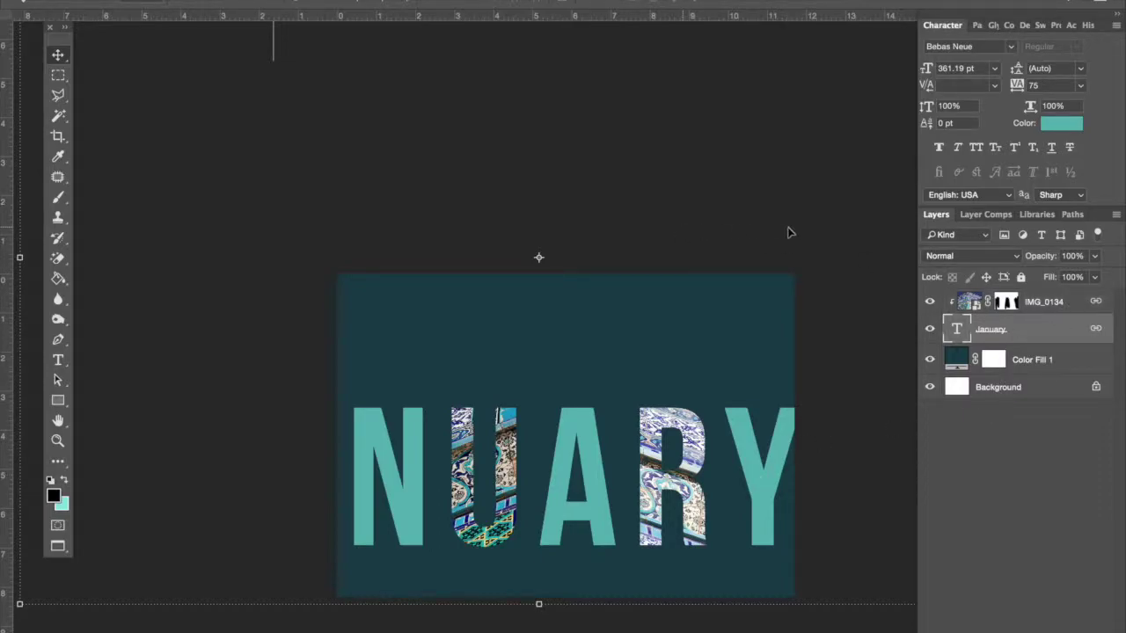
{"action": "left_click", "coordinate": [454, 0]}
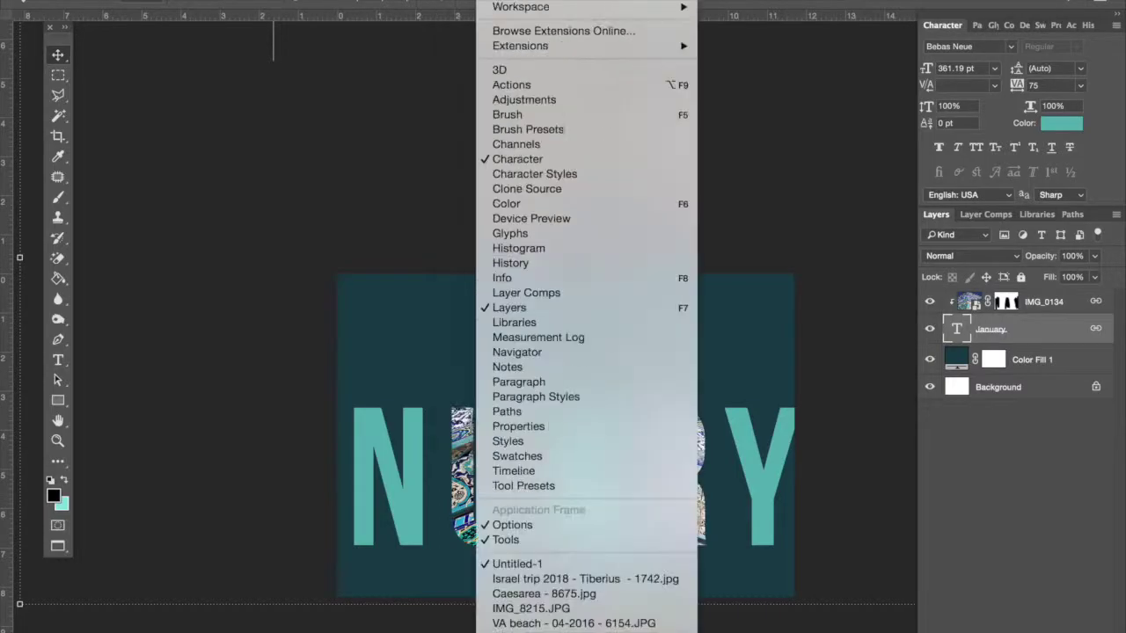
{"action": "left_click", "coordinate": [500, 0]}
{"action": "left_click", "coordinate": [500, 0]}
{"action": "left_click", "coordinate": [455, 0]}
{"action": "key", "text": "f"}
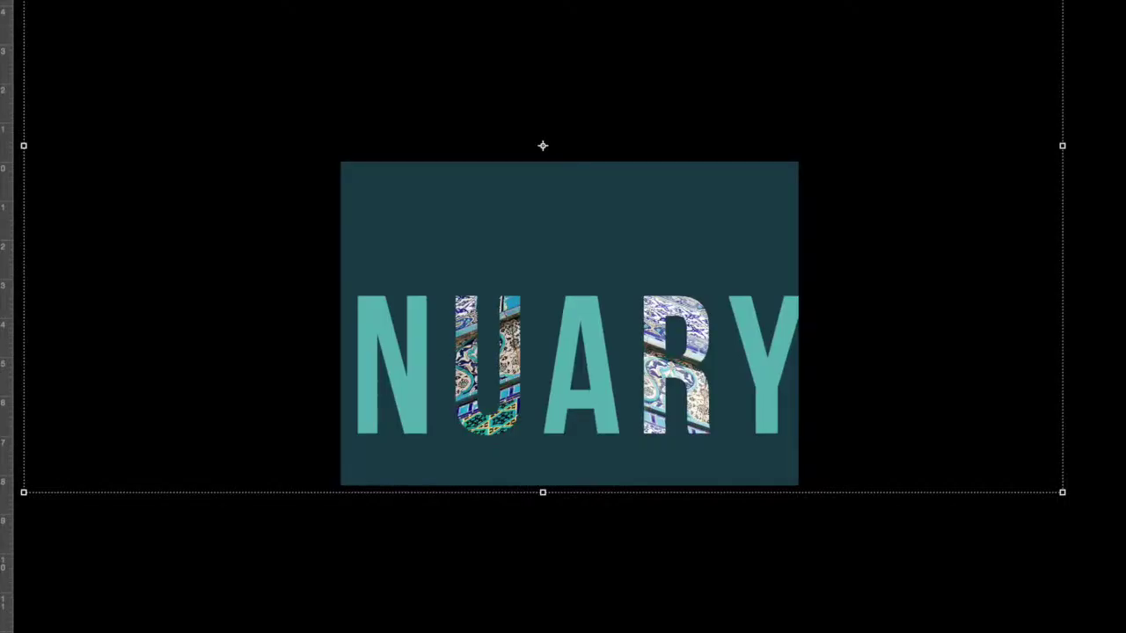
{"action": "key", "text": "f"}
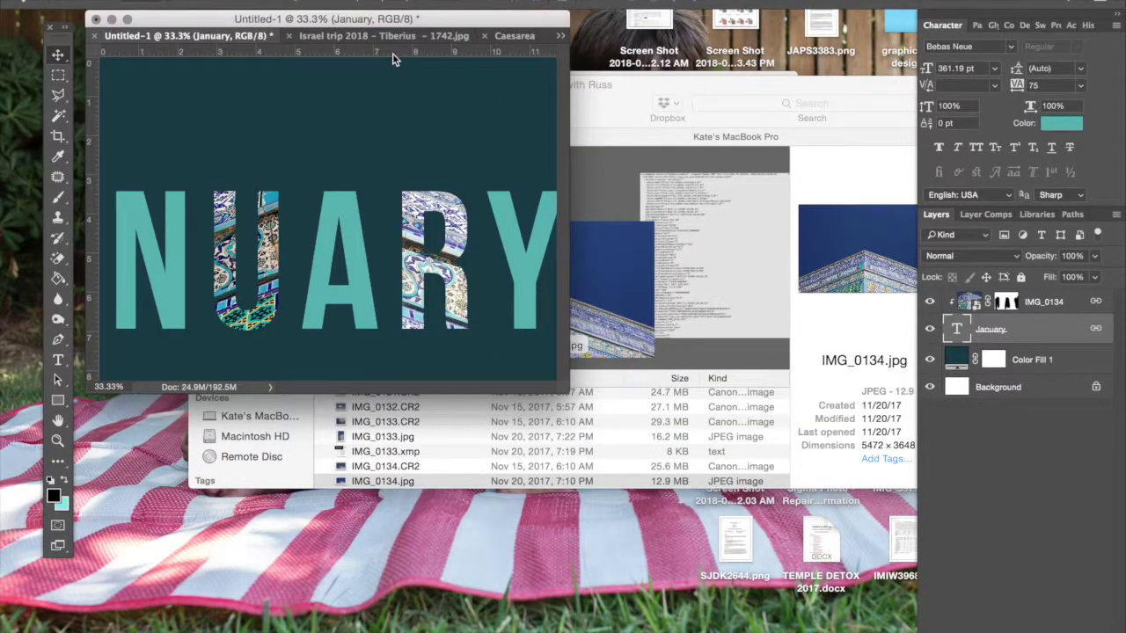
- Bring up the teal brush strokes.jpg document and copy the whole image
{"action": "left_click", "coordinate": [382, 35]}
{"action": "left_click", "coordinate": [560, 36]}
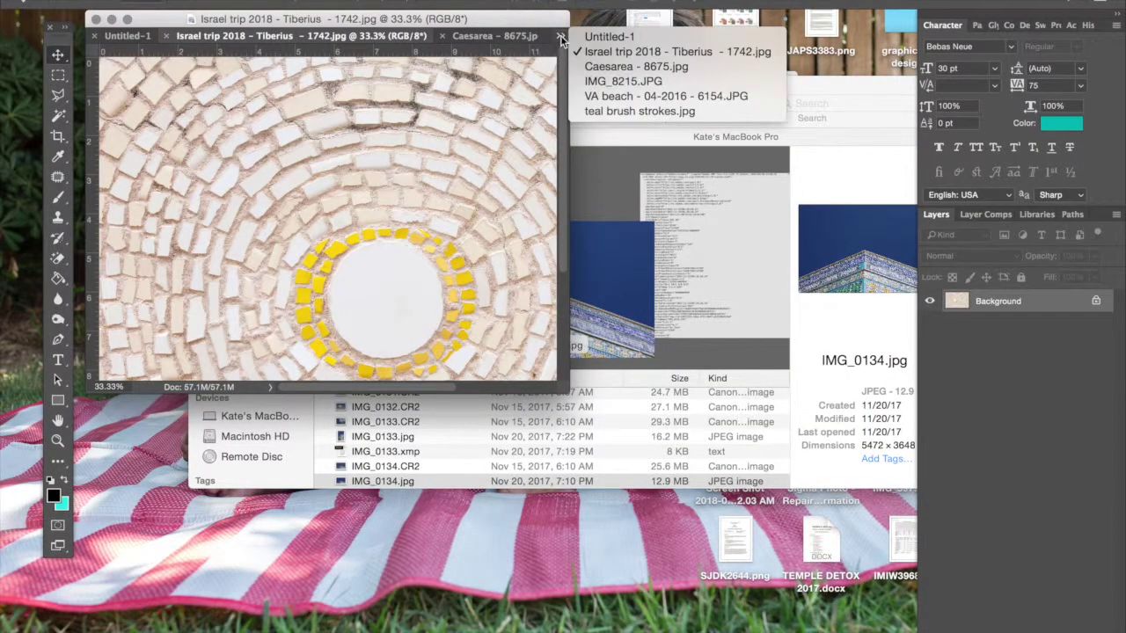
{"action": "left_click", "coordinate": [604, 110]}
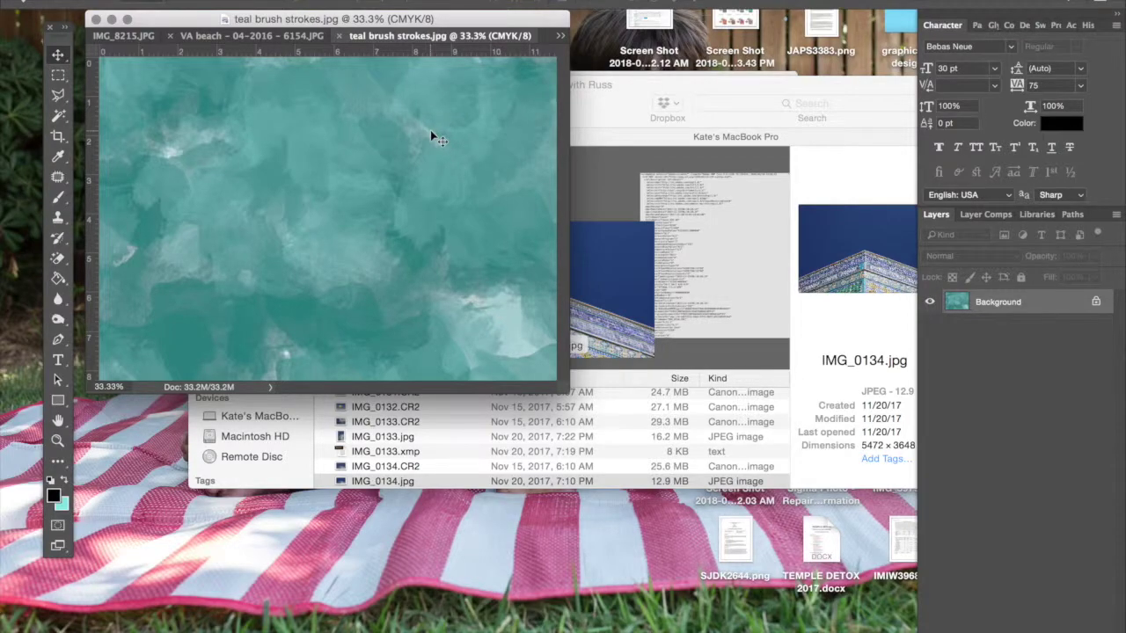
{"action": "key", "text": "super+a"}
- Paste the teal brush texture into Untitled-1 as a layer clipped to the January text, and return to full-screen mode with the panels shown
{"action": "left_click", "coordinate": [123, 35]}
{"action": "left_click", "coordinate": [457, 1]}
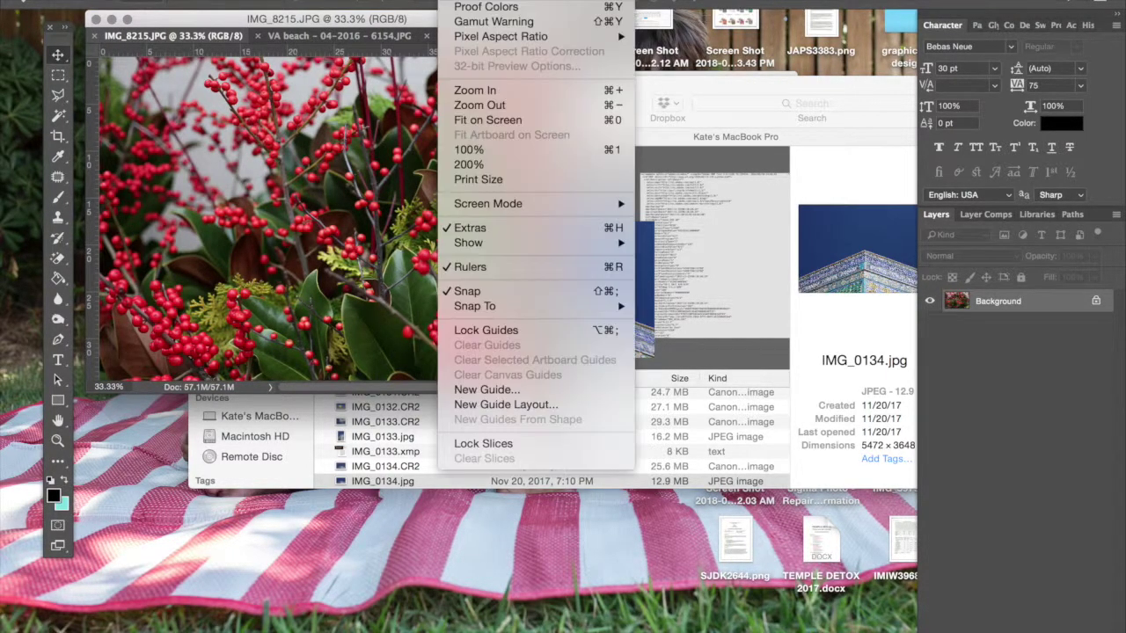
{"action": "mouse_move", "coordinate": [497, 1]}
{"action": "left_click", "coordinate": [518, 563]}
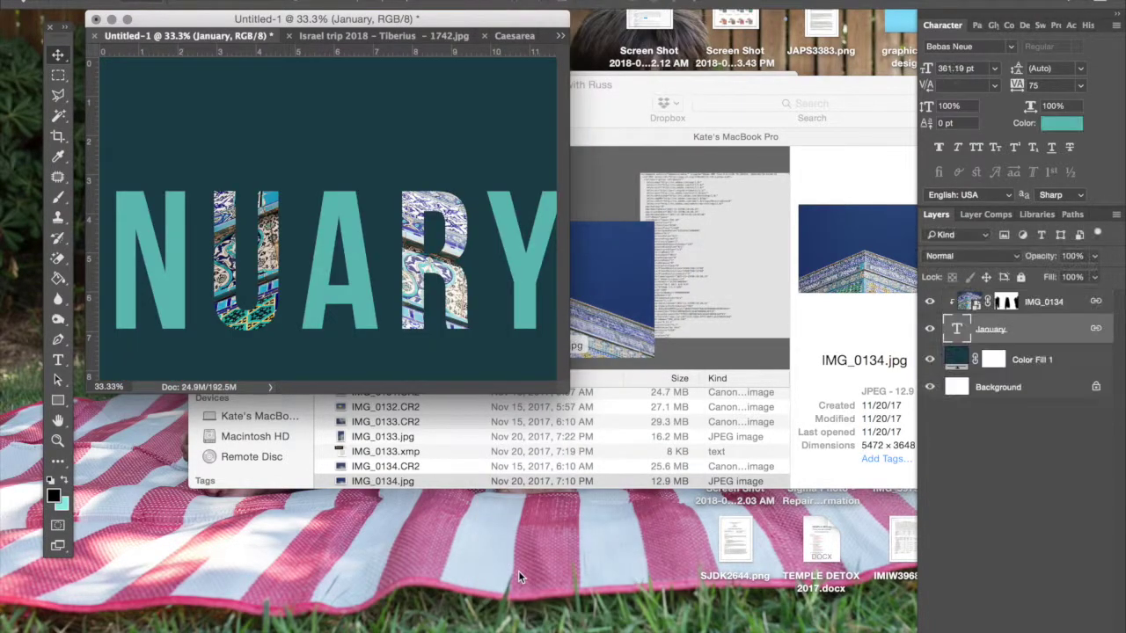
{"action": "key", "text": "super+v"}
{"action": "key", "text": "super+t"}
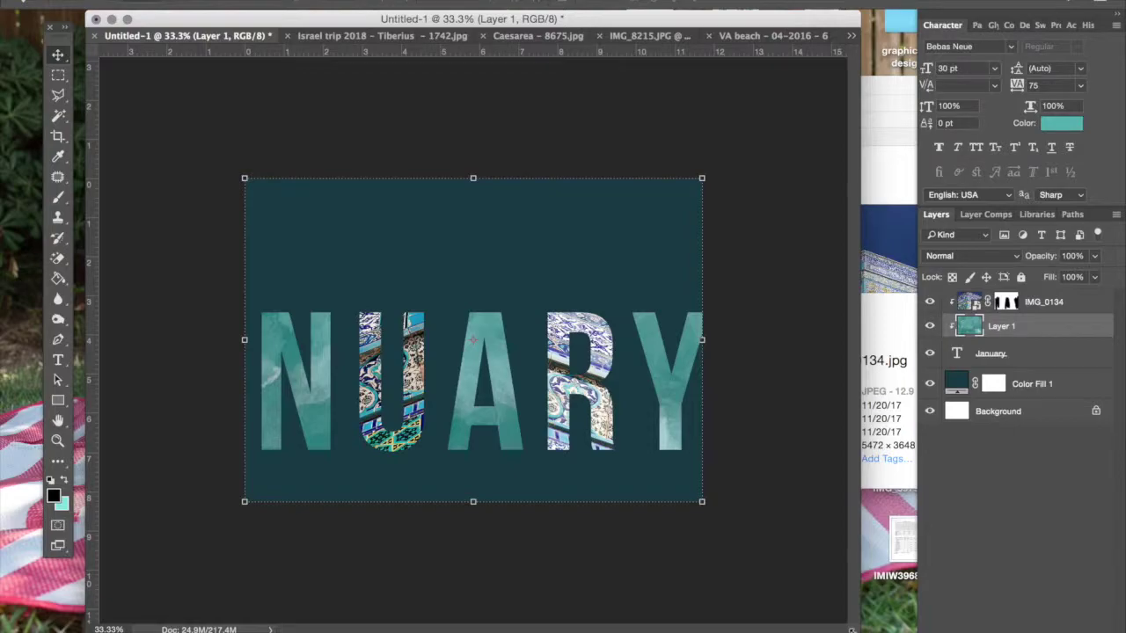
{"action": "key", "text": "super+0"}
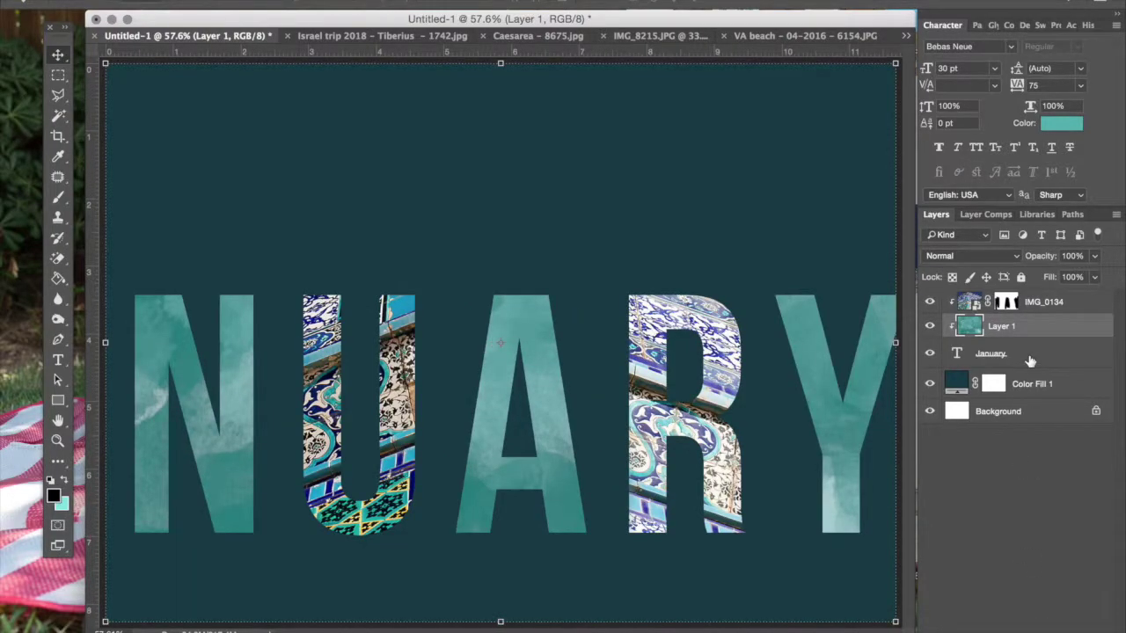
{"action": "key", "text": "f"}
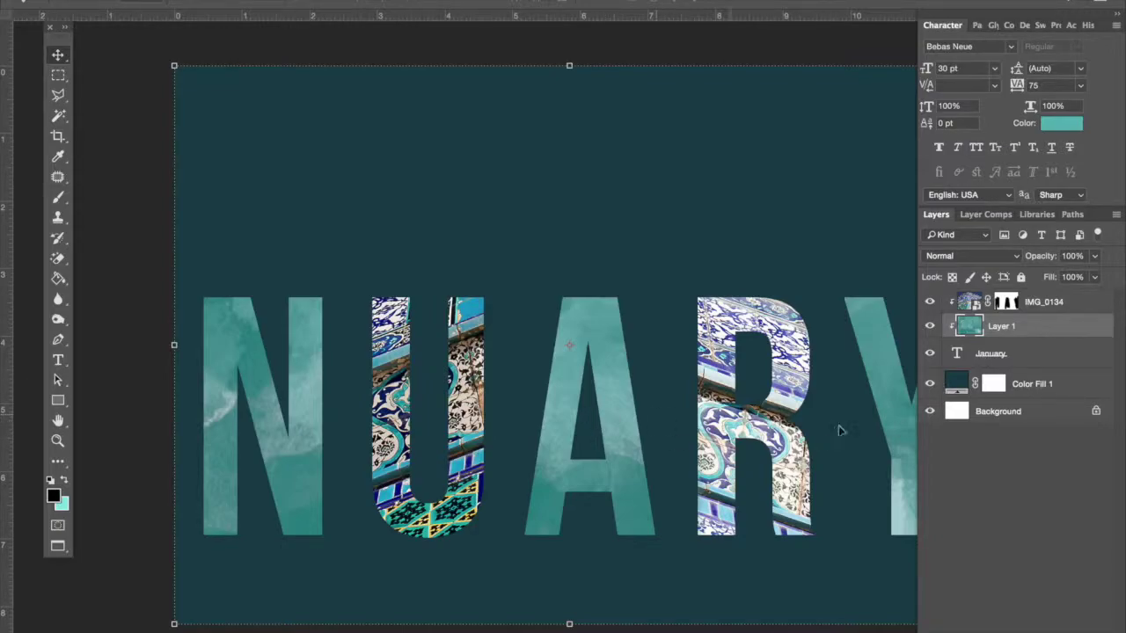
{"action": "key", "text": "super+minus"}
{"action": "key", "text": "super+minus"}
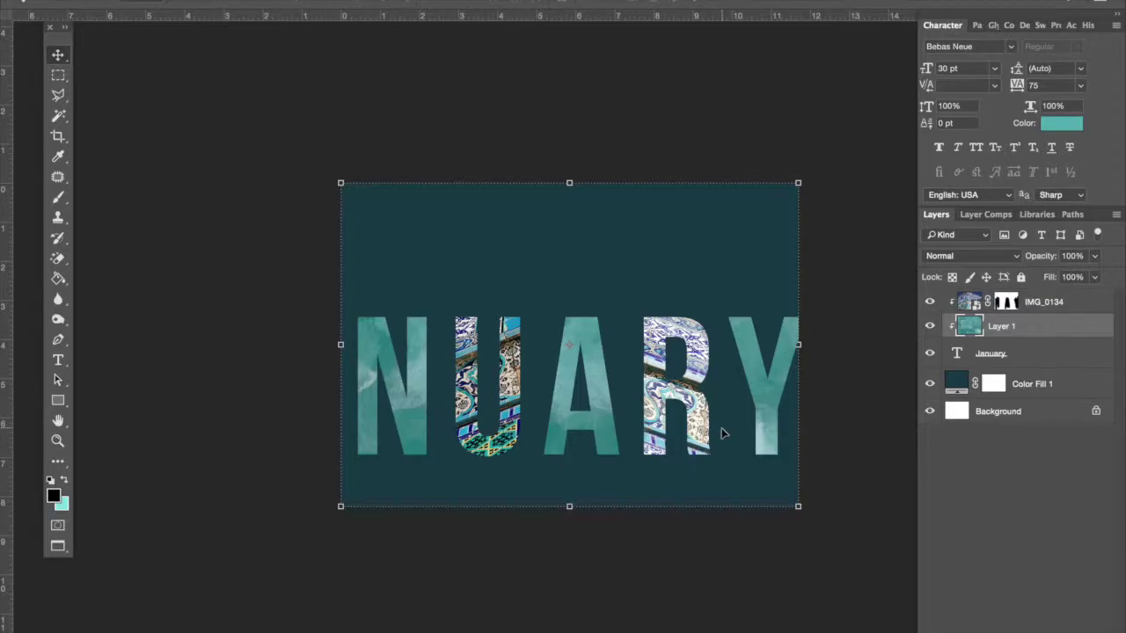
- Link the teal texture layer with the IMG_0134 and January text layers
{"action": "left_click", "coordinate": [1051, 356], "text": "shift"}
{"action": "left_click", "coordinate": [1070, 310], "text": "shift"}
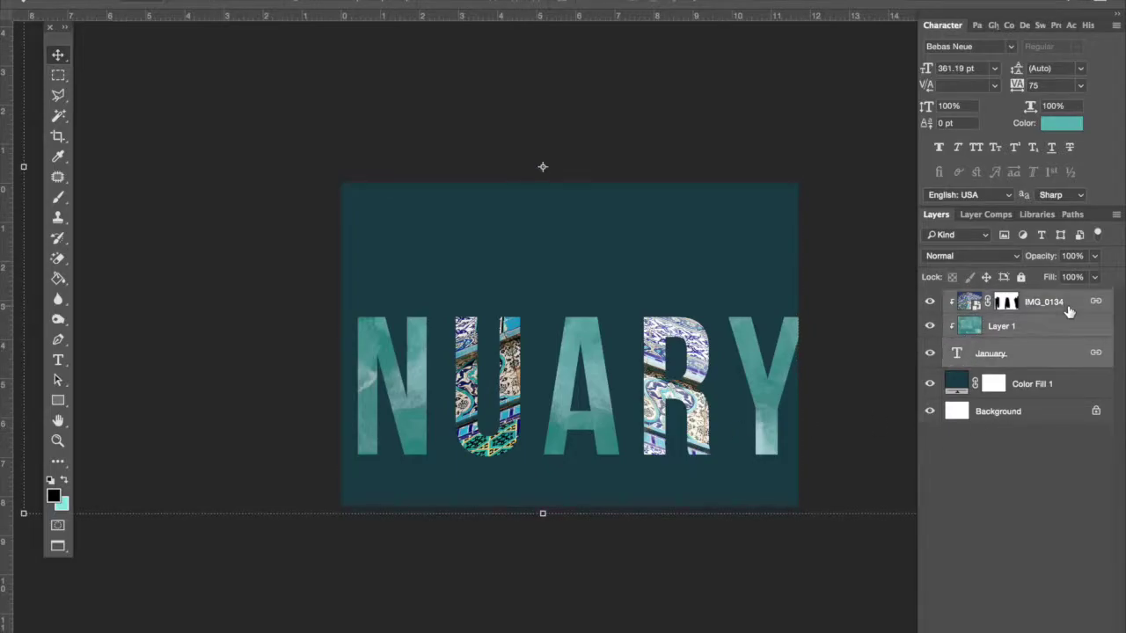
{"action": "right_click", "coordinate": [1068, 325]}
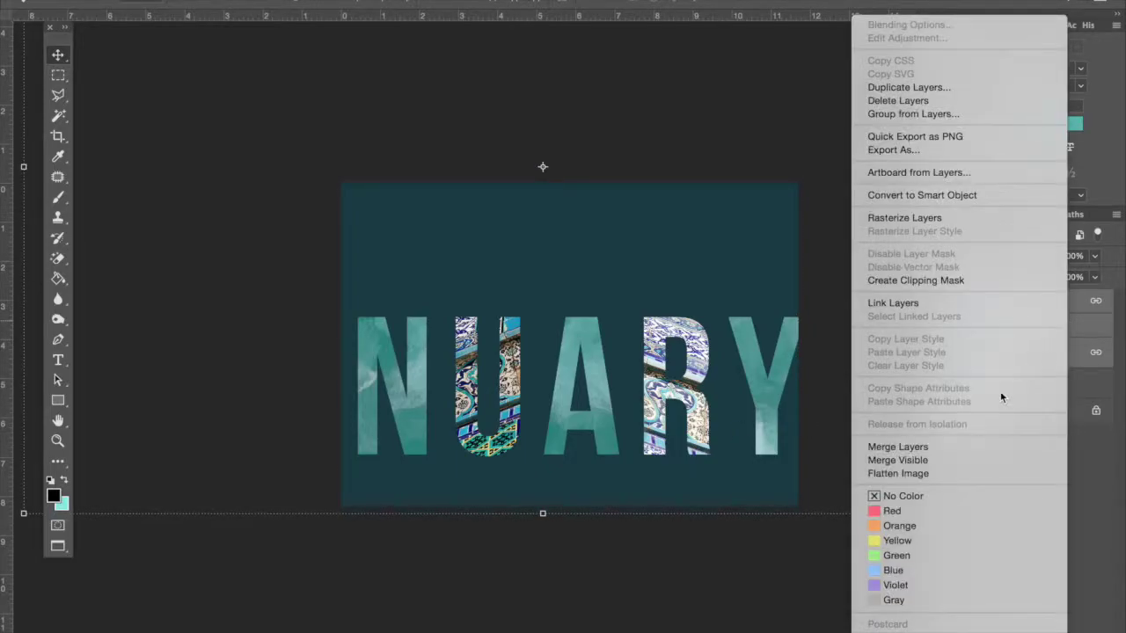
{"action": "left_click", "coordinate": [906, 302]}
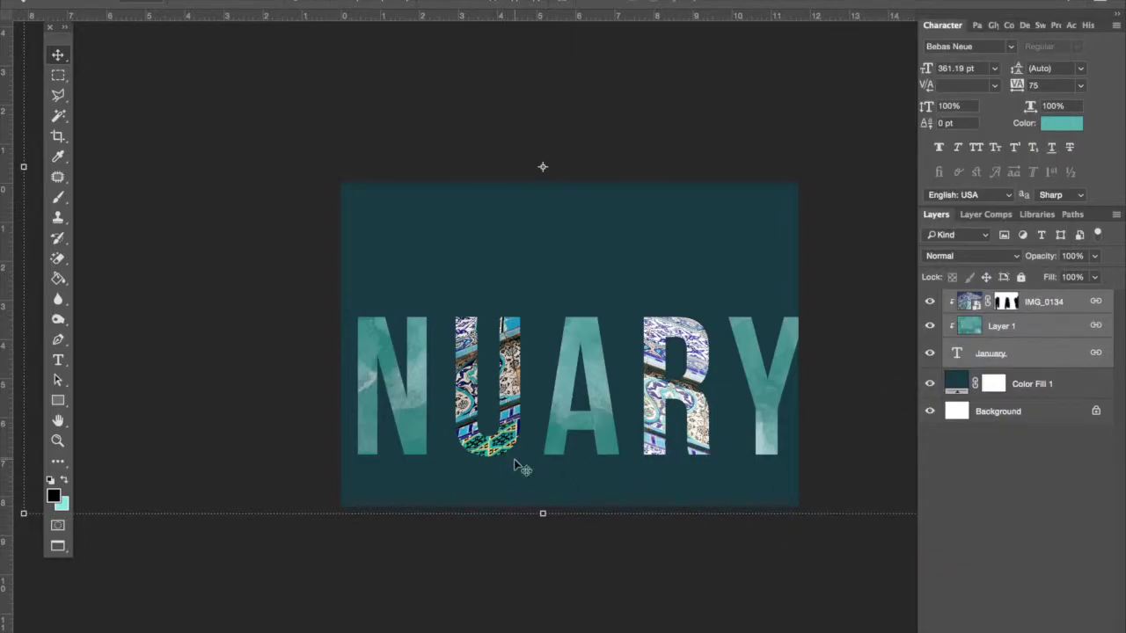
- Scale the three linked layers down so January spans the canvas width at 271.97 pt
{"action": "key", "text": "ctrl+minus"}
{"action": "key", "text": "ctrl+minus"}
{"action": "left_click_drag", "start_coordinate": [297, 82], "coordinate": [389, 149]}
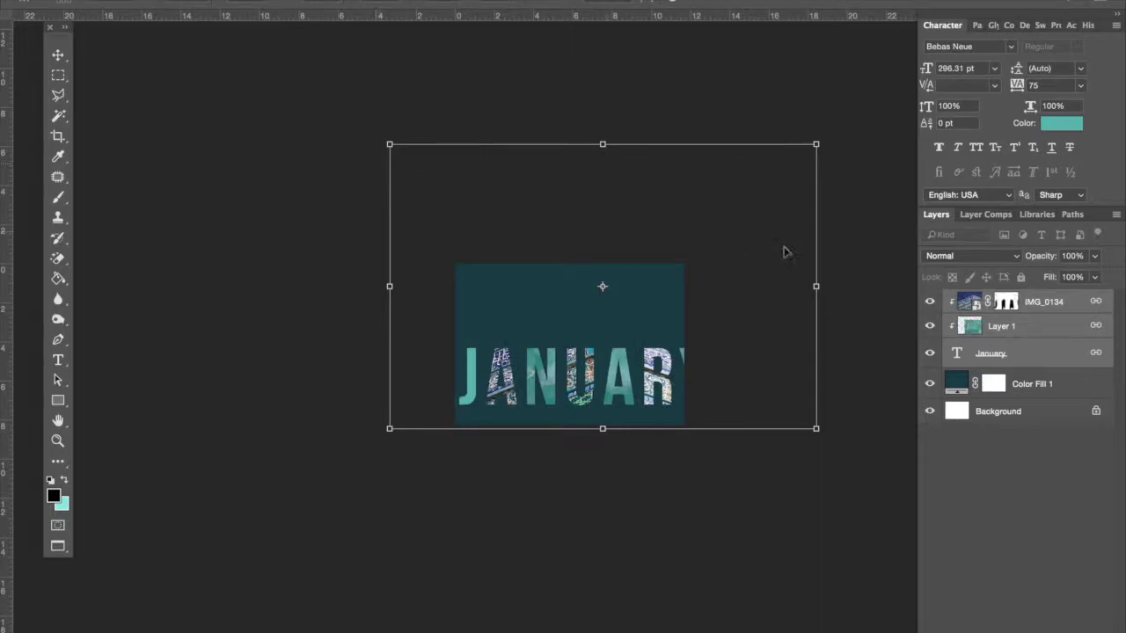
{"action": "left_click_drag", "start_coordinate": [816, 143], "coordinate": [787, 173]}
{"action": "key", "text": "Return"}
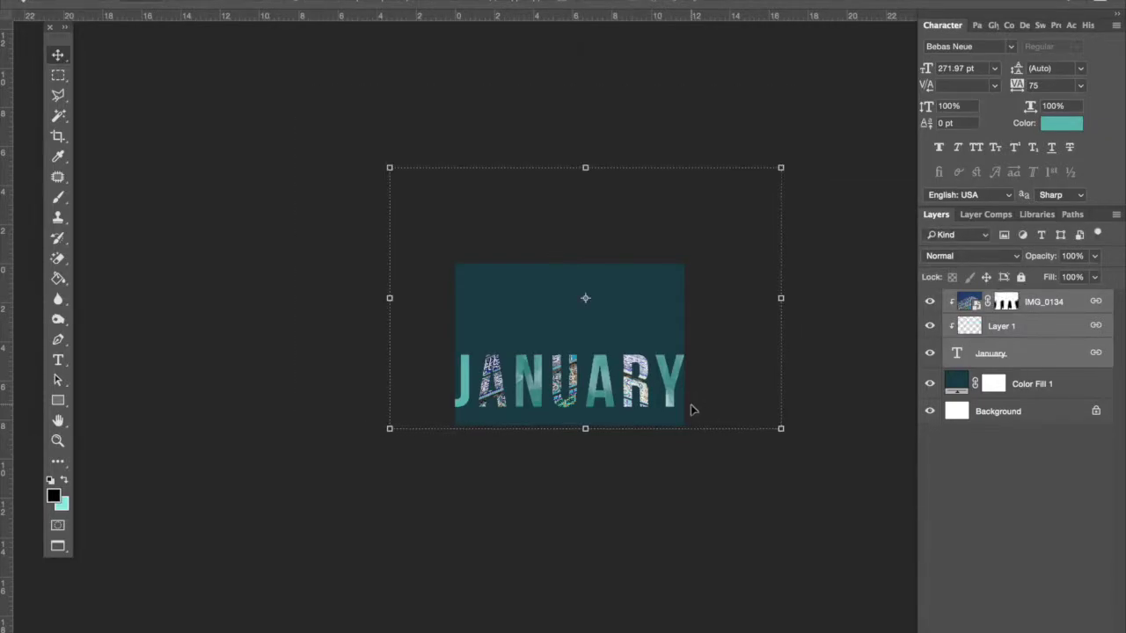
{"action": "key", "text": "ctrl+plus"}
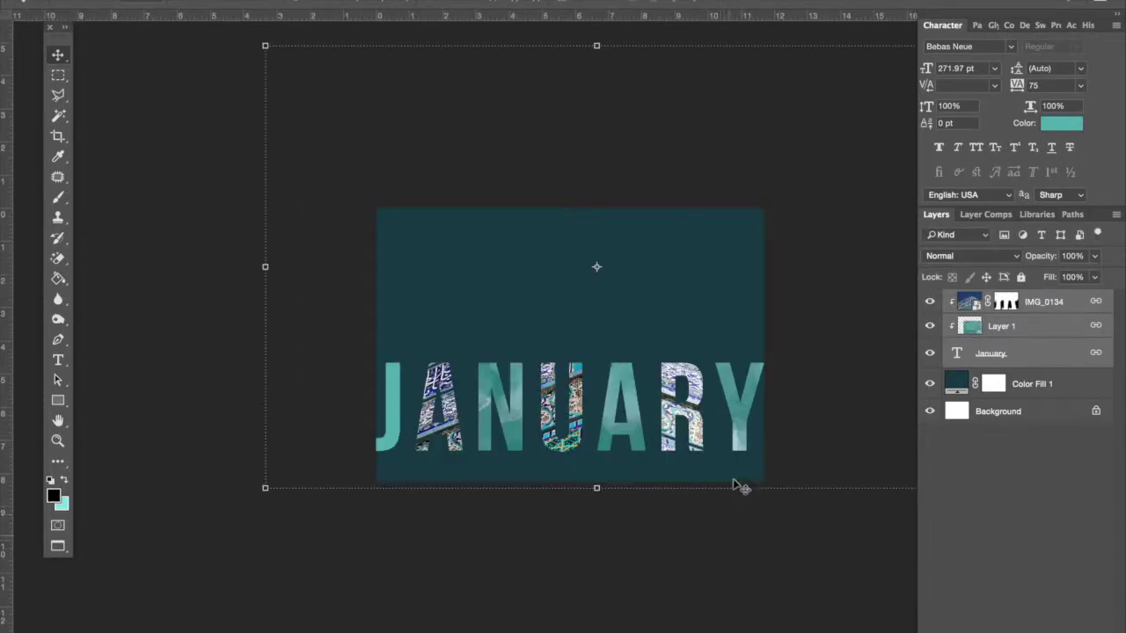
{"action": "key", "text": "ctrl+plus"}
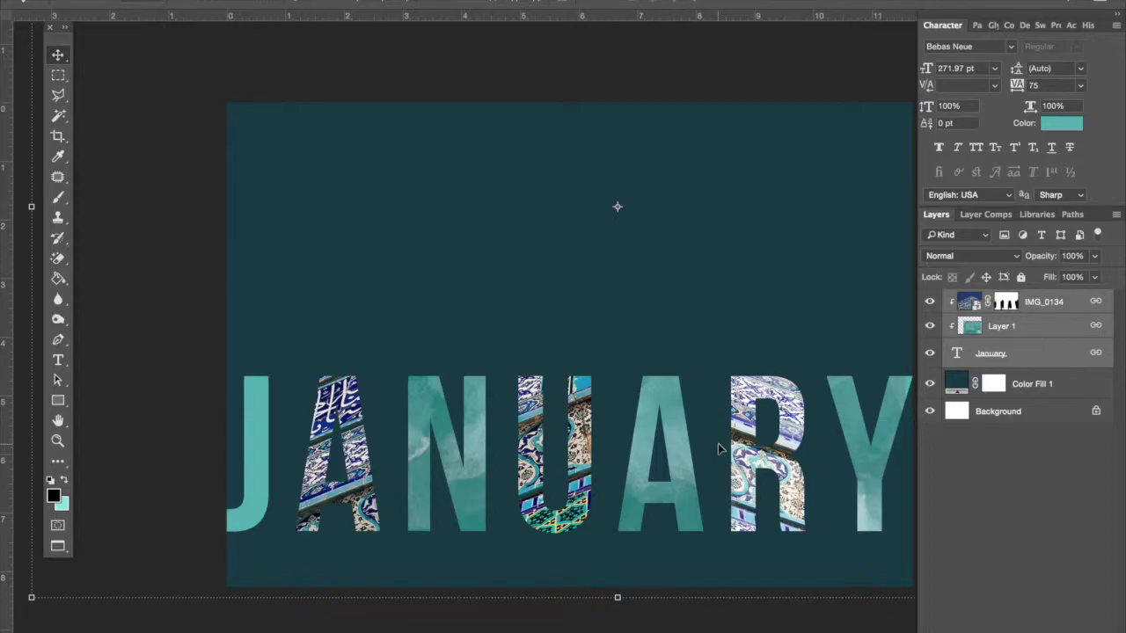
- Toggle the teal texture layer off and on, hide the IMG_0134 layer, and select the texture layer
{"action": "left_click", "coordinate": [928, 326]}
{"action": "left_click", "coordinate": [927, 326]}
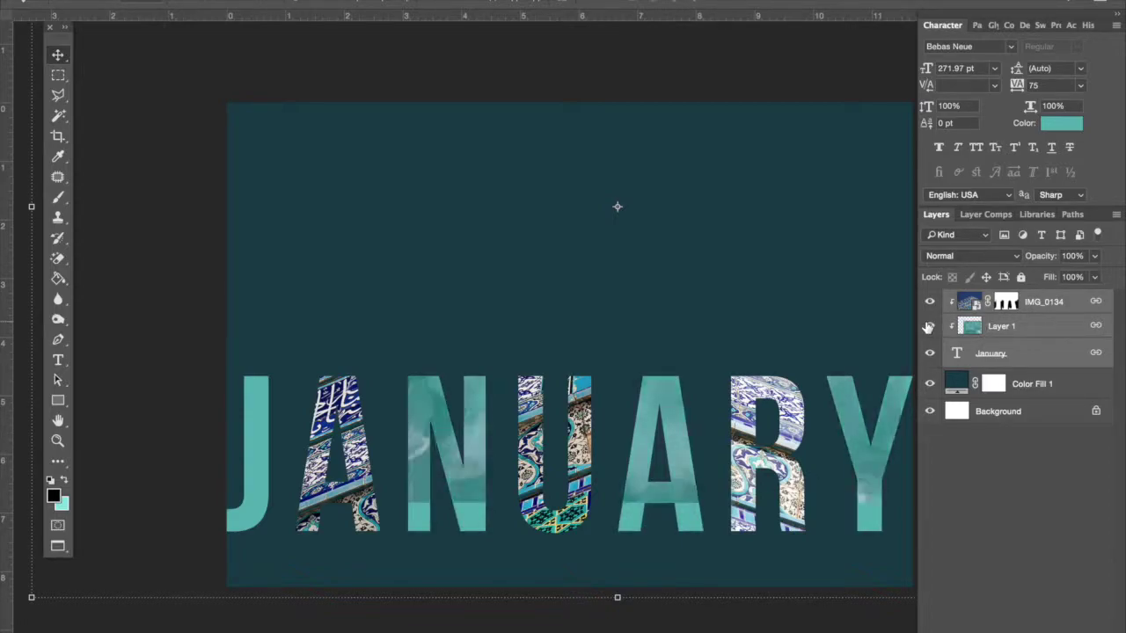
{"action": "left_click", "coordinate": [933, 303]}
{"action": "left_click", "coordinate": [932, 302]}
{"action": "left_click", "coordinate": [932, 303]}
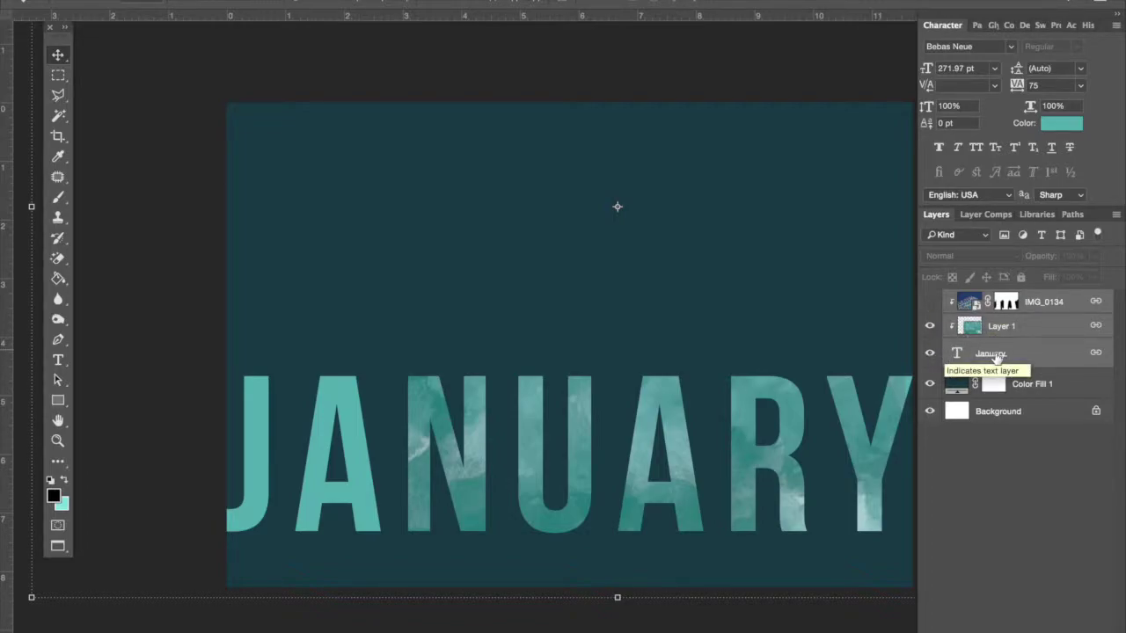
{"action": "left_click", "coordinate": [970, 330]}
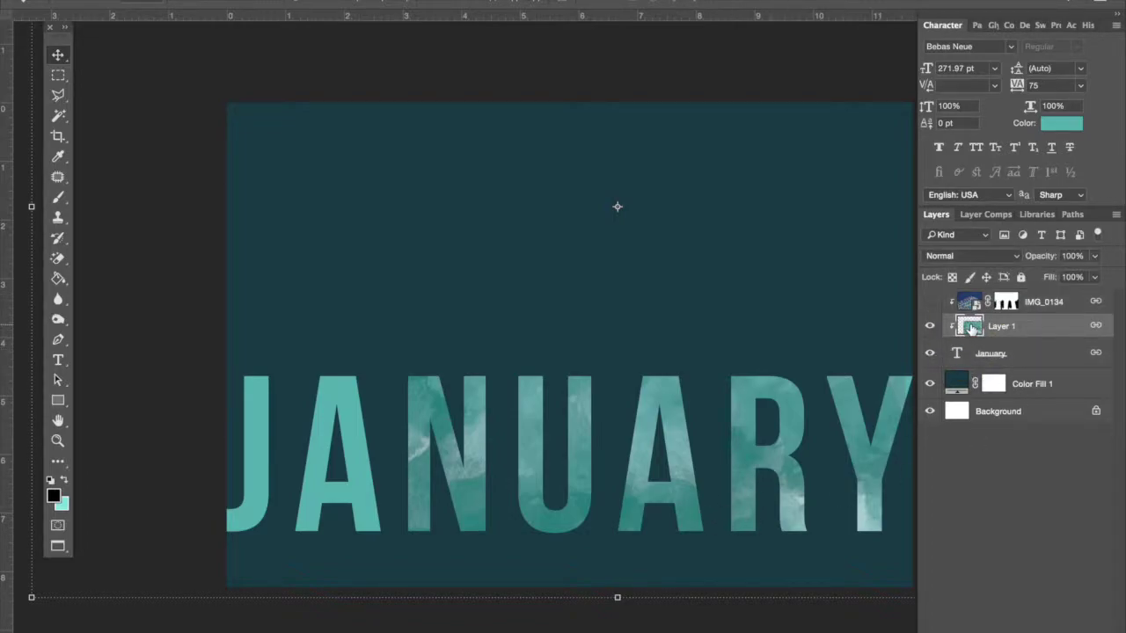
- Unlink the teal texture layer from the other layers and enlarge it to cover the full January lettering and canvas
{"action": "right_click", "coordinate": [1045, 327]}
{"action": "left_click", "coordinate": [931, 301]}
{"action": "scroll", "coordinate": [556, 514], "scroll_direction": "right", "scroll_amount": 5}
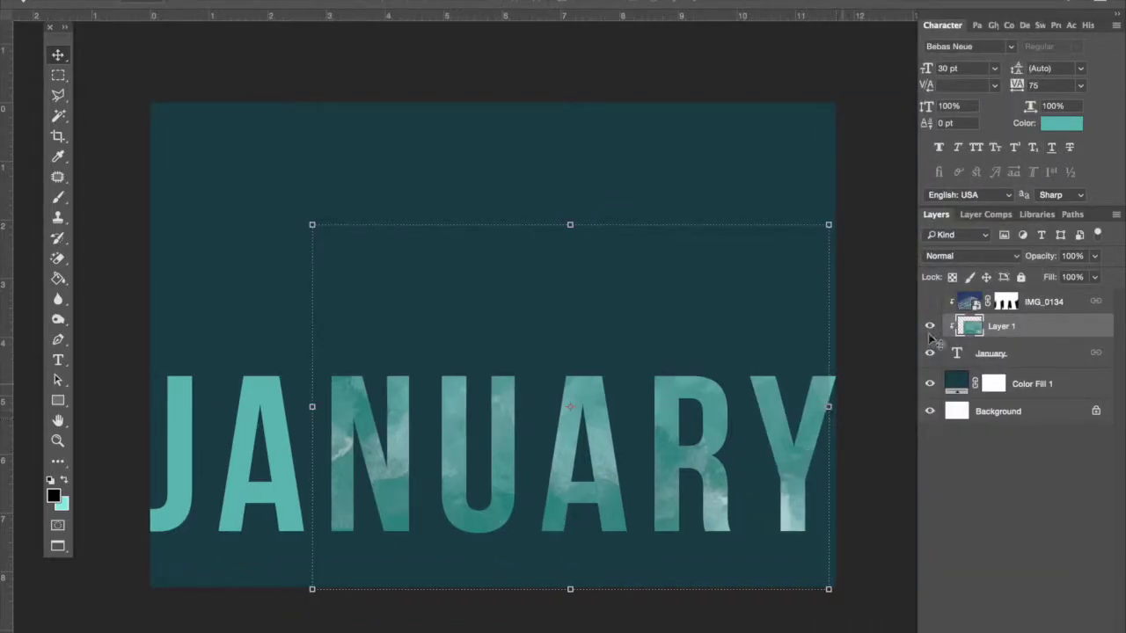
{"action": "left_click_drag", "start_coordinate": [829, 224], "coordinate": [844, 213]}
{"action": "left_click_drag", "start_coordinate": [312, 216], "coordinate": [133, 83]}
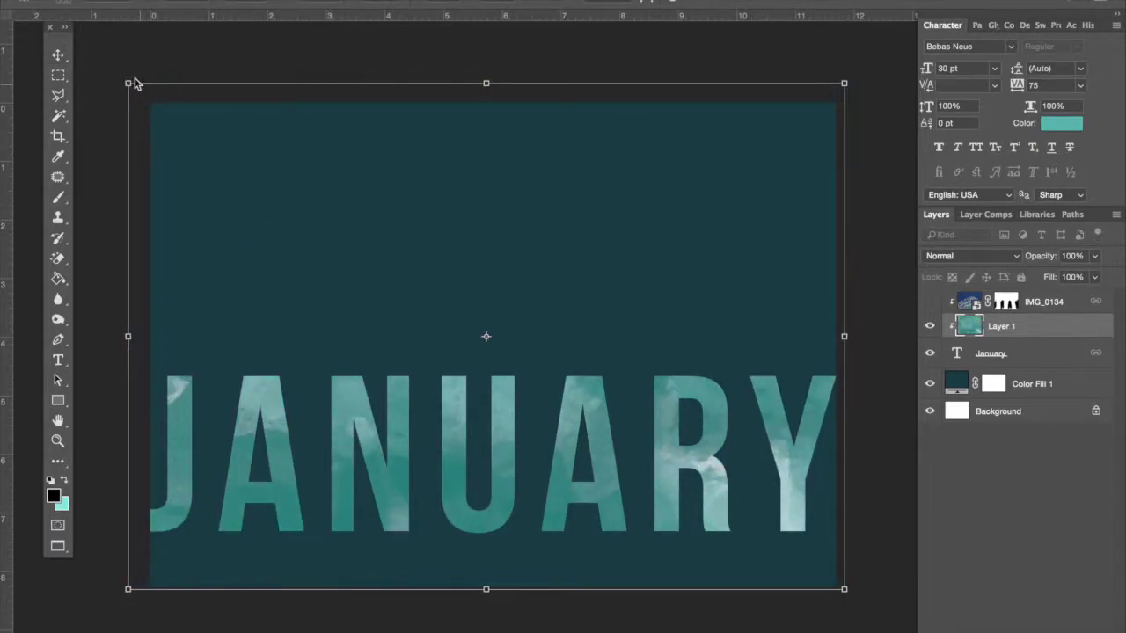
{"action": "key", "text": "Escape"}
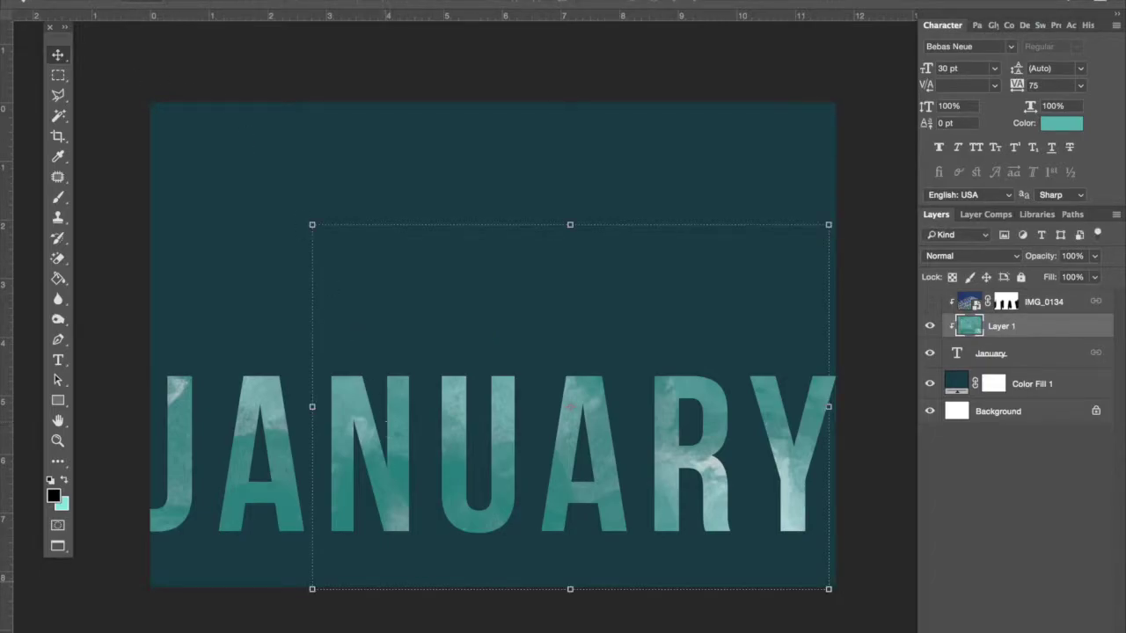
- Toggle the IMG_0134 layer's visibility to compare the lettering, leaving the tile photo shown
{"action": "left_click", "coordinate": [930, 301]}
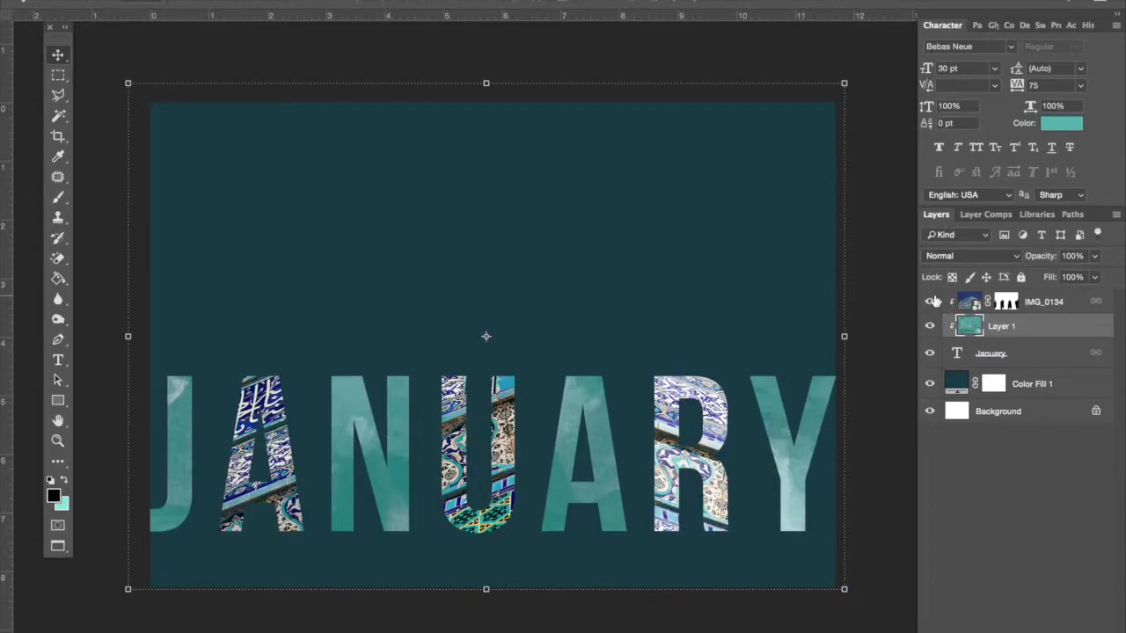
{"action": "left_click", "coordinate": [932, 302]}
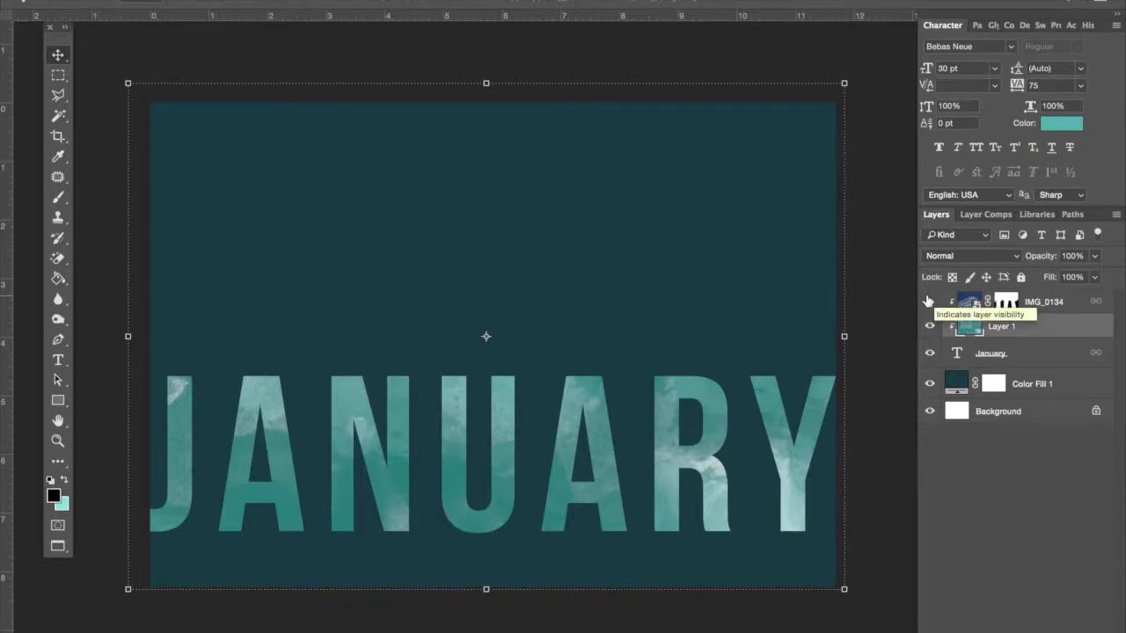
{"action": "left_click", "coordinate": [928, 301]}
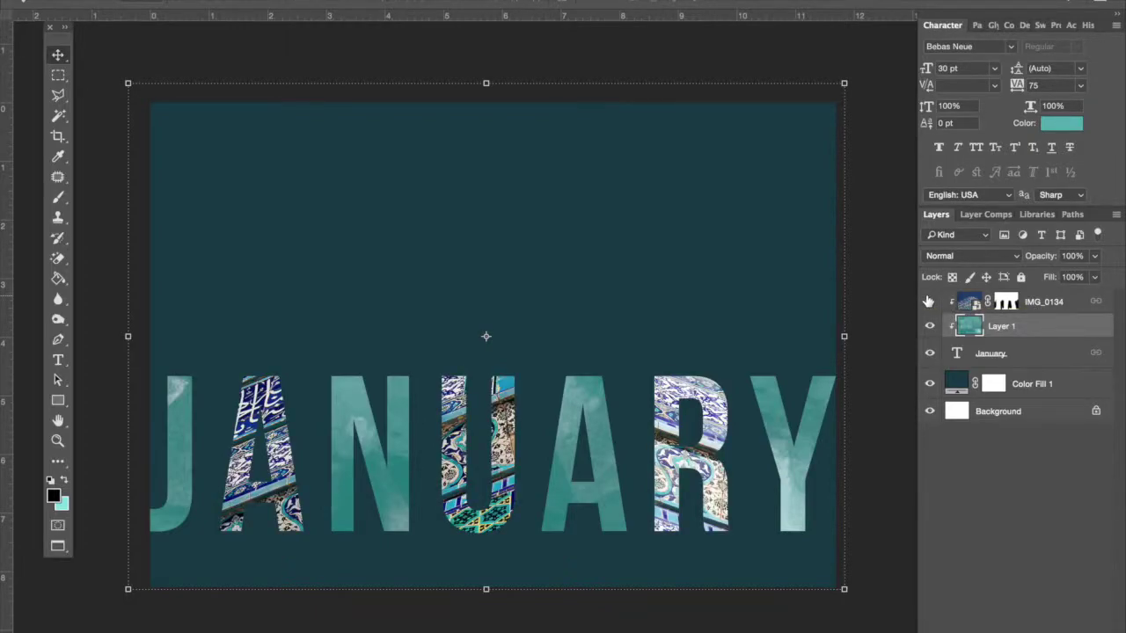
- Link the IMG_0134, teal texture and January text layers together again
{"action": "left_click", "coordinate": [1067, 356]}
{"action": "left_click", "coordinate": [1069, 309], "text": "shift"}
{"action": "right_click", "coordinate": [1068, 314]}
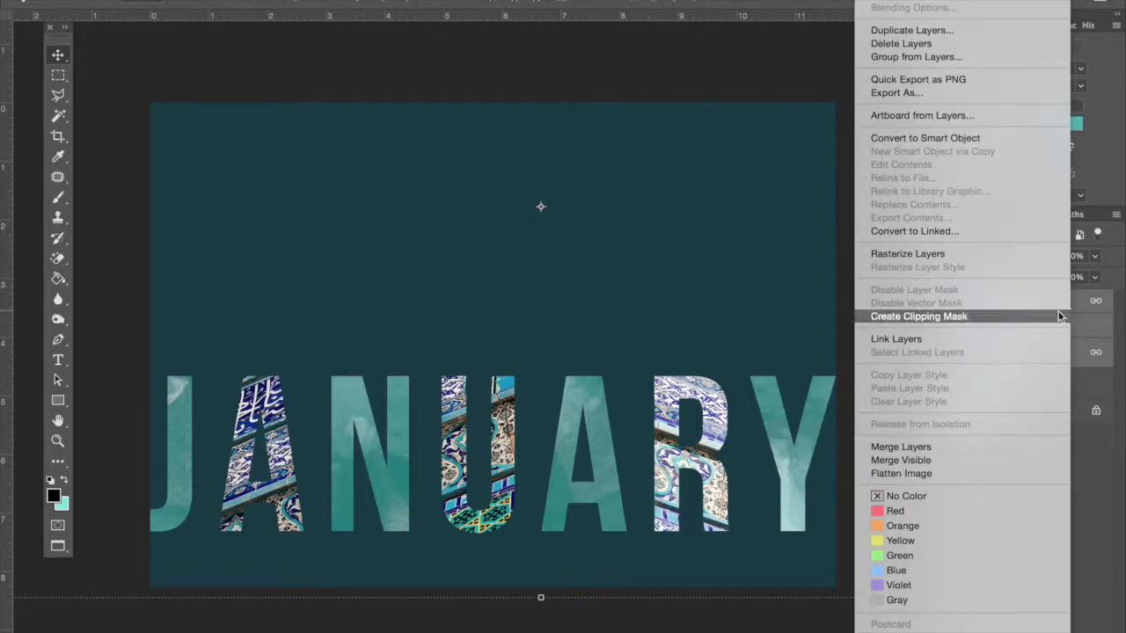
{"action": "left_click", "coordinate": [945, 339]}
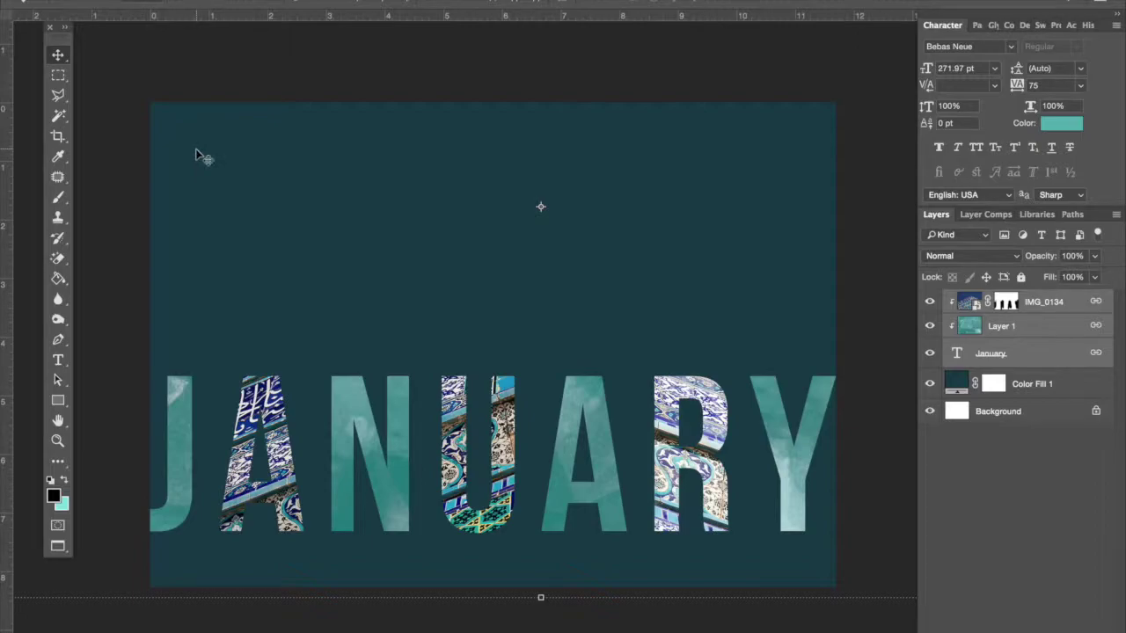
- Scale the three linked layers down to fit January inside the canvas at 258.02 pt, and move the lettering up slightly
{"action": "key", "text": "ctrl+minus"}
{"action": "left_click_drag", "start_coordinate": [264, 76], "coordinate": [272, 80]}
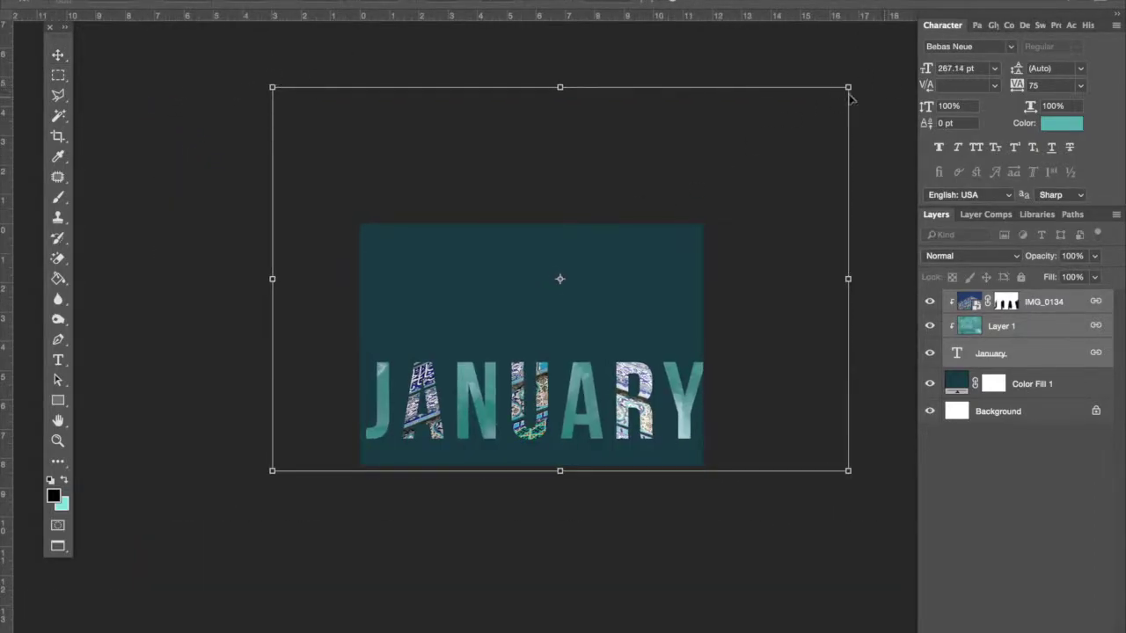
{"action": "left_click_drag", "start_coordinate": [848, 88], "coordinate": [837, 103]}
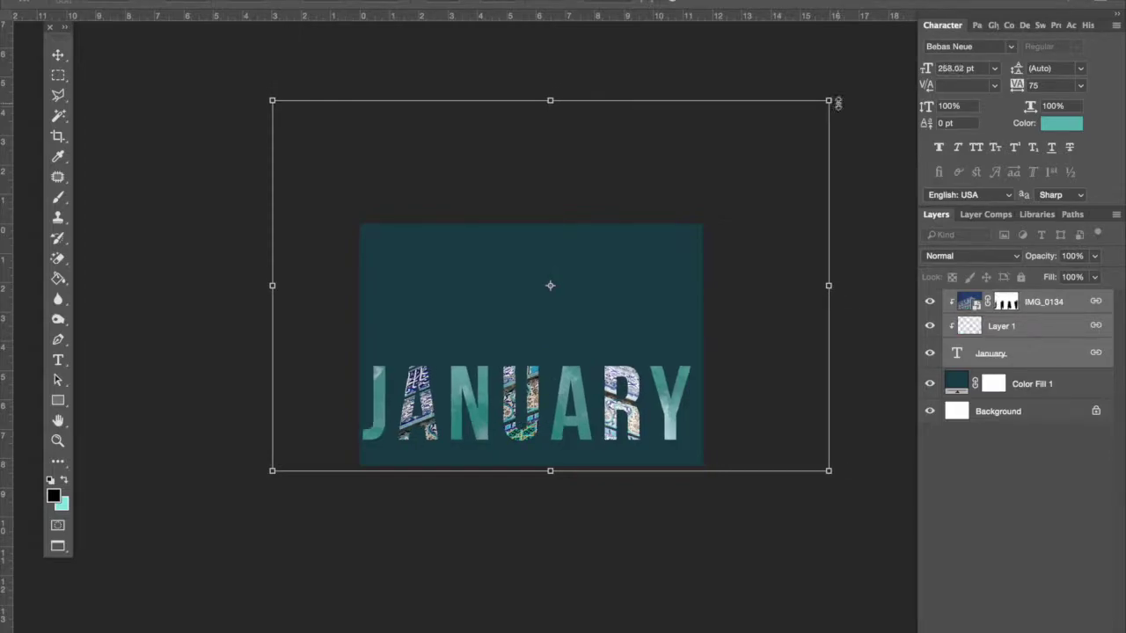
{"action": "key", "text": "Return"}
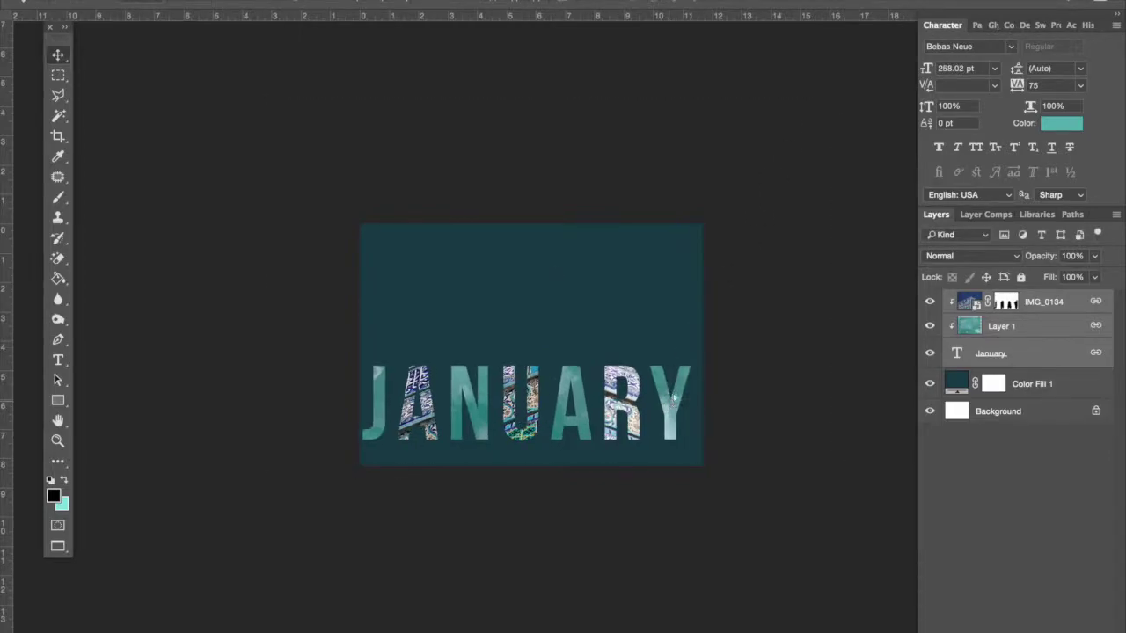
{"action": "left_click_drag", "start_coordinate": [674, 400], "coordinate": [674, 388]}
{"action": "key", "text": "ctrl+t"}
{"action": "key", "text": "ctrl+plus"}
{"action": "key", "text": "ctrl+plus"}
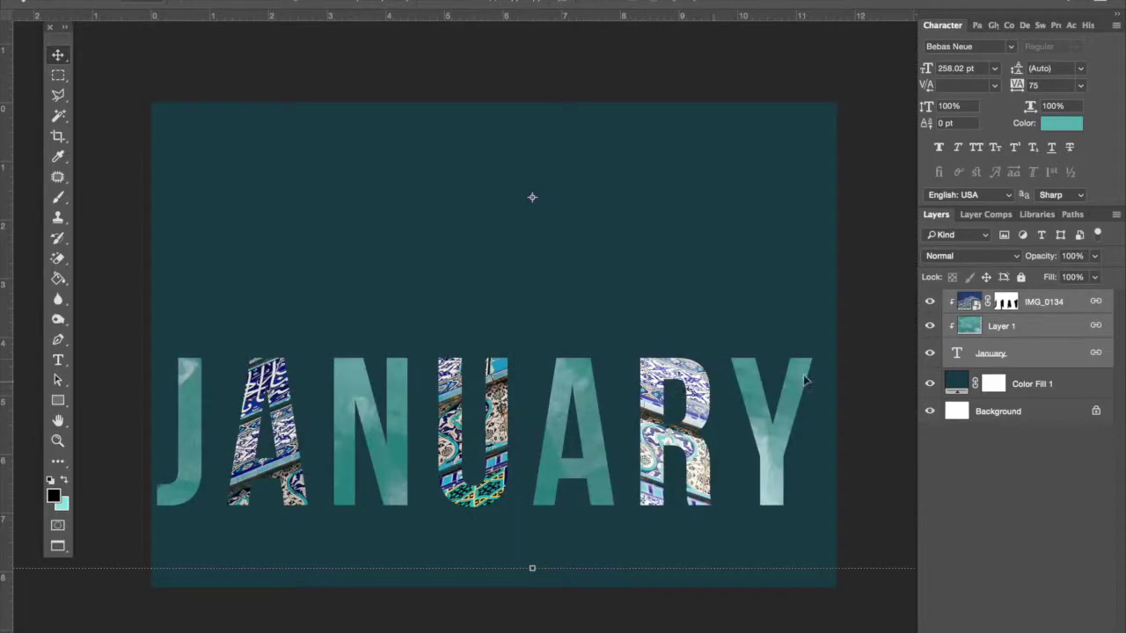
- Add a Multiply drop shadow to the January text layer with 25% opacity and a 120° angle
{"action": "left_click", "coordinate": [1028, 355]}
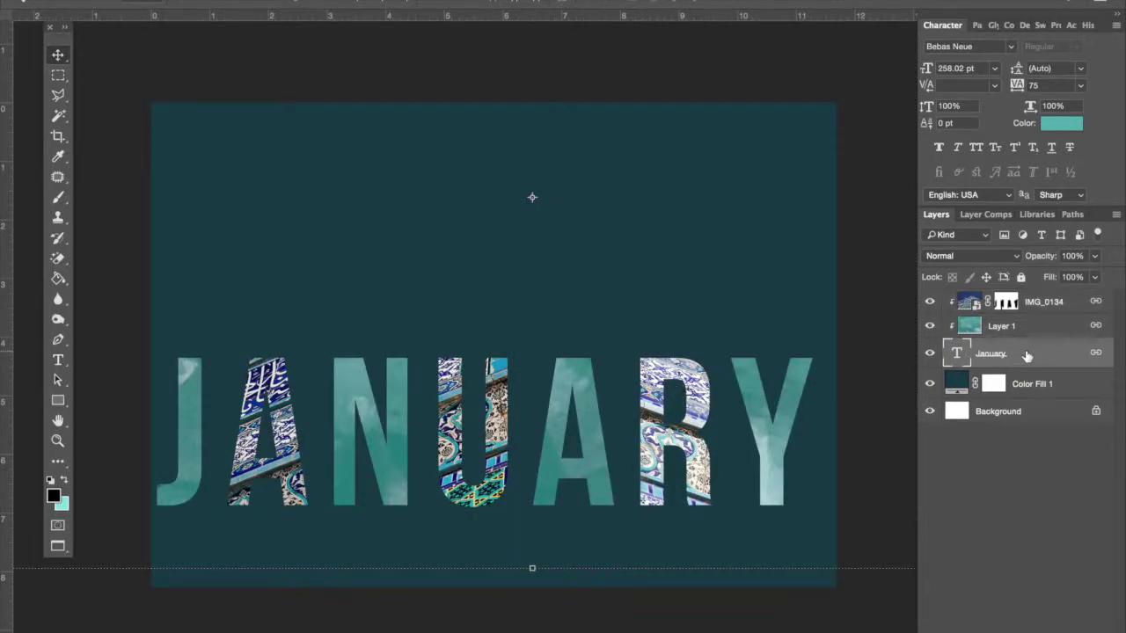
{"action": "double_click", "coordinate": [1027, 354]}
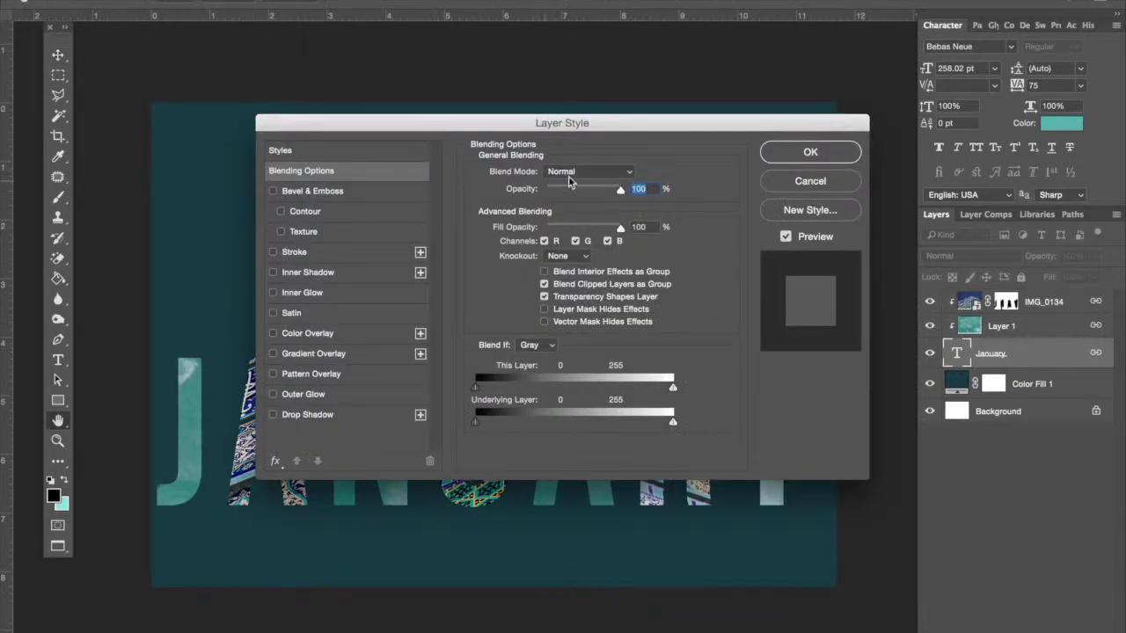
{"action": "left_click", "coordinate": [350, 417]}
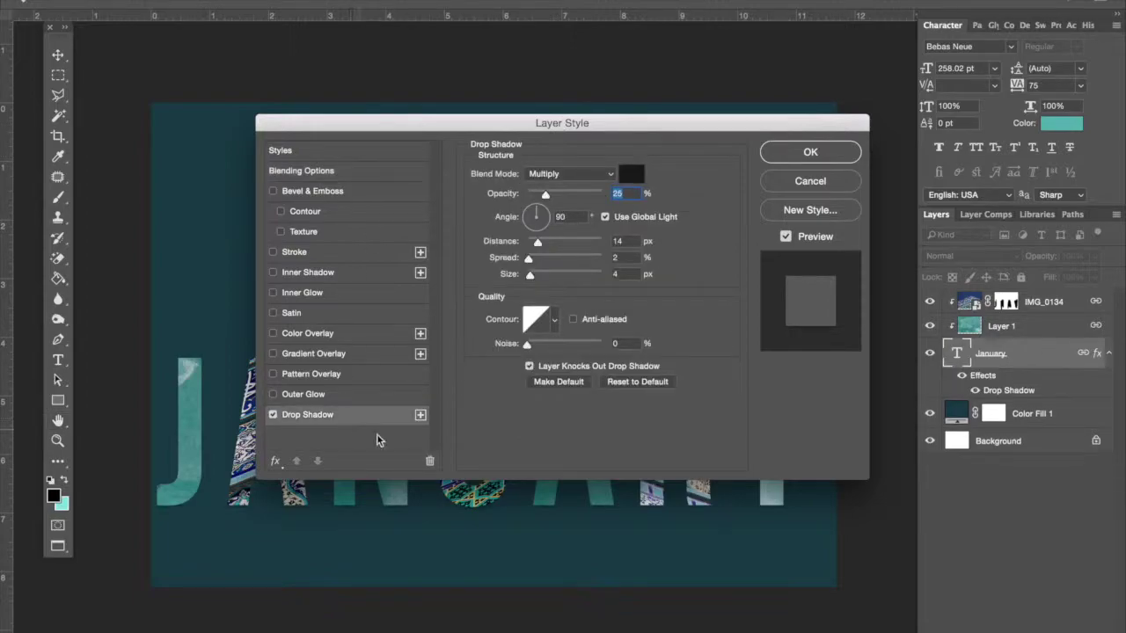
{"action": "left_click_drag", "start_coordinate": [573, 217], "coordinate": [457, 221]}
{"action": "type", "text": "120"}
{"action": "key", "text": "Return"}
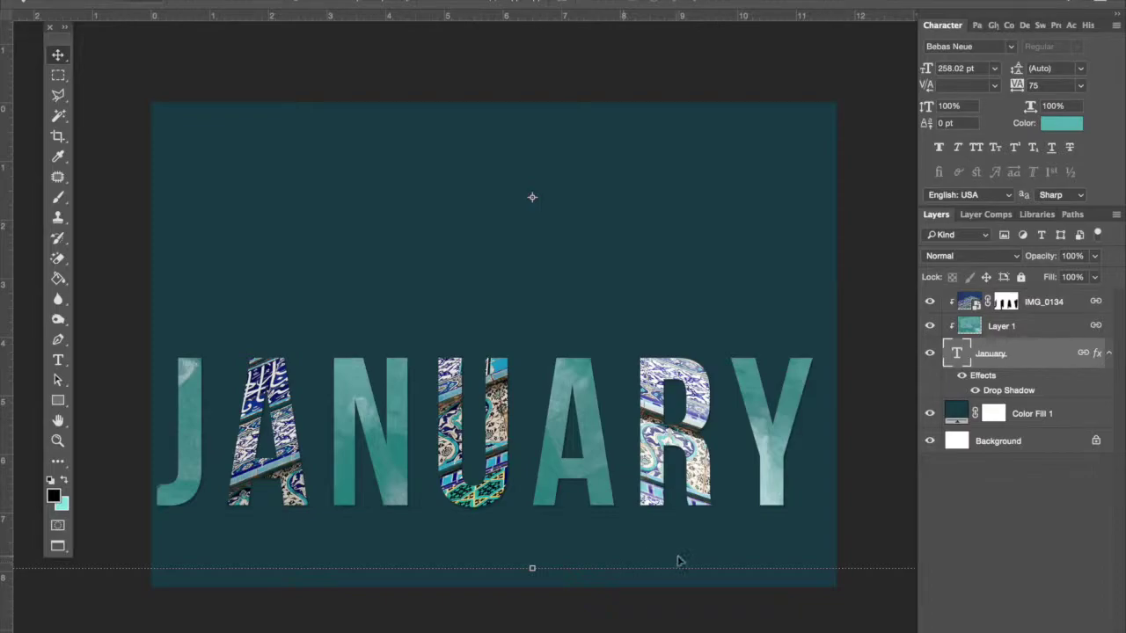
- Set the January drop shadow's distance to 69 px and spread to 35%, and increase its size slightly
{"action": "double_click", "coordinate": [991, 390]}
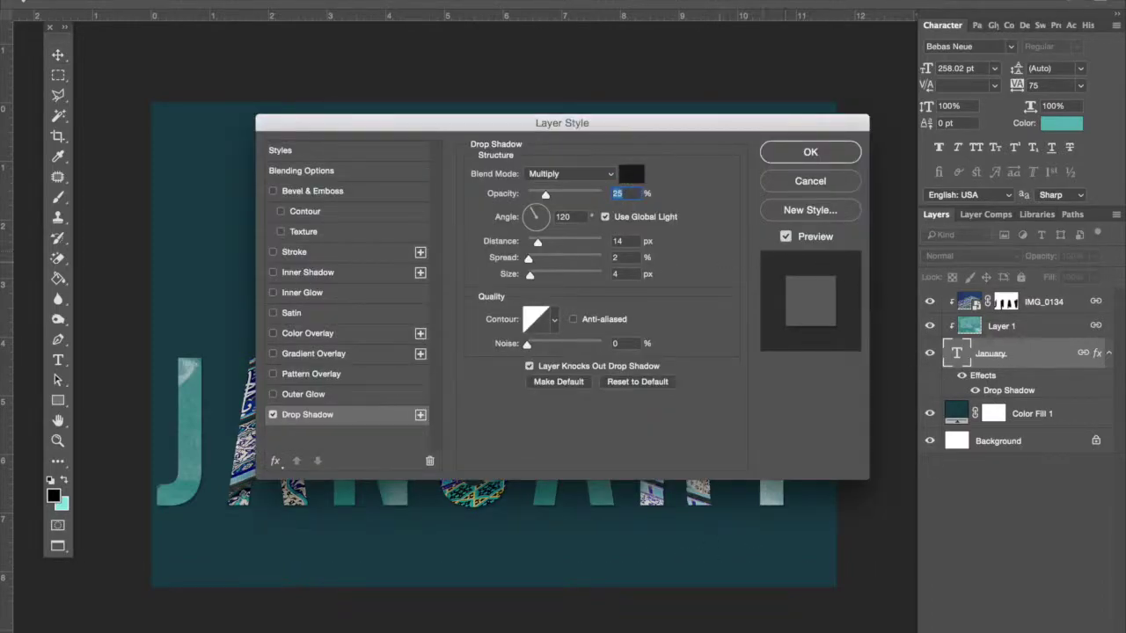
{"action": "left_click_drag", "start_coordinate": [539, 243], "coordinate": [574, 243]}
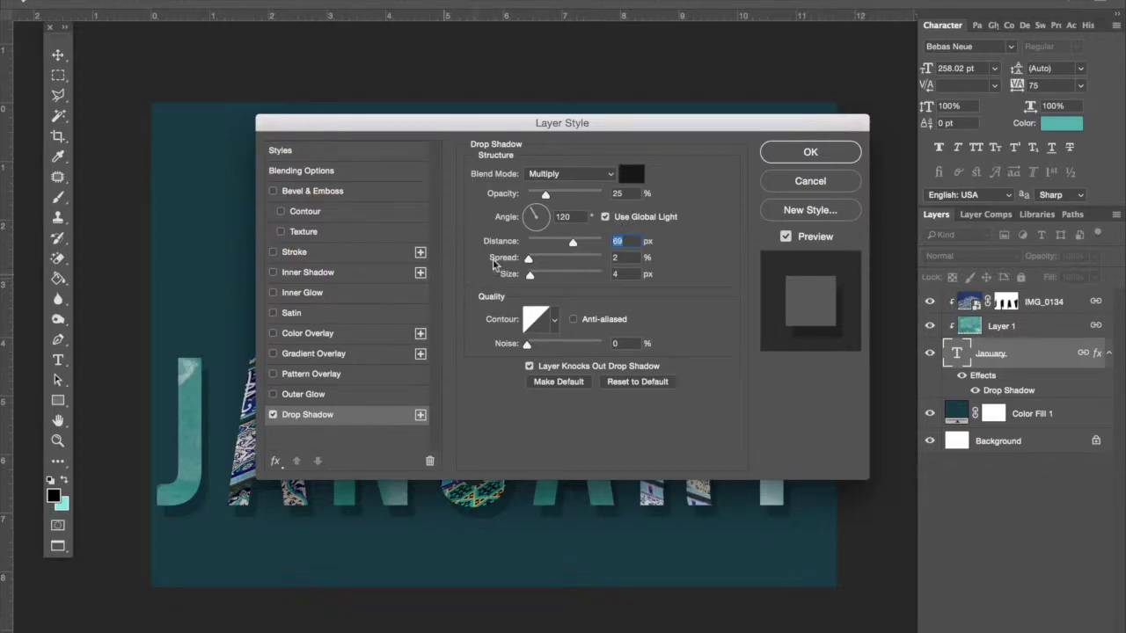
{"action": "left_click_drag", "start_coordinate": [528, 261], "coordinate": [553, 262]}
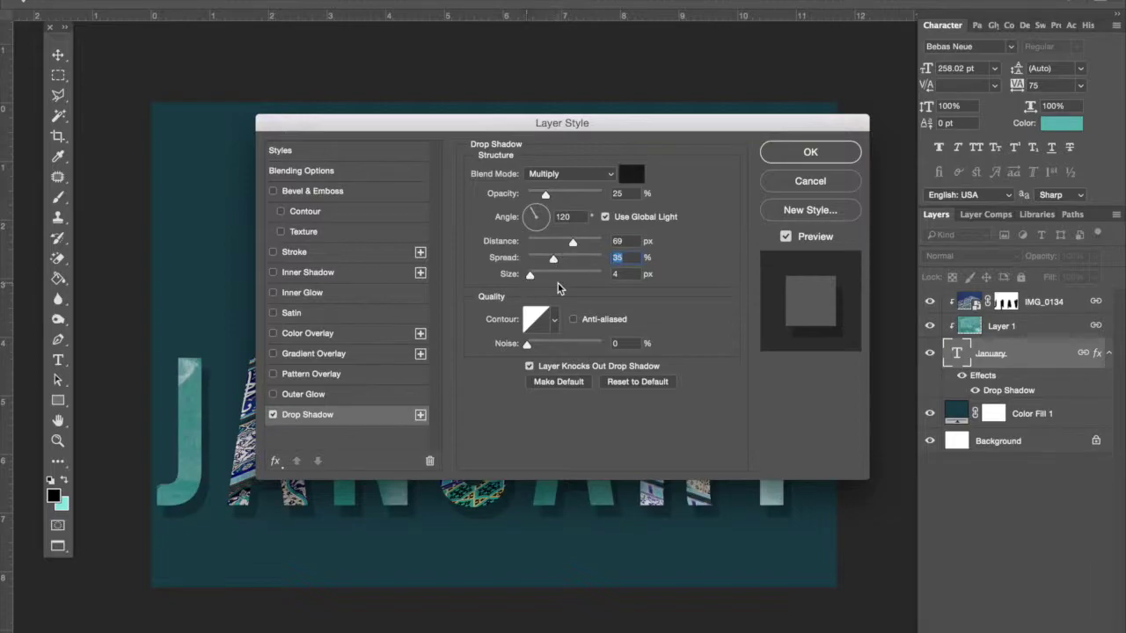
{"action": "mouse_move", "coordinate": [530, 277]}
{"action": "left_mouse_down"}
{"action": "mouse_move", "coordinate": [582, 280]}
{"action": "mouse_move", "coordinate": [533, 280]}
{"action": "left_mouse_up"}
{"action": "left_click", "coordinate": [830, 155]}
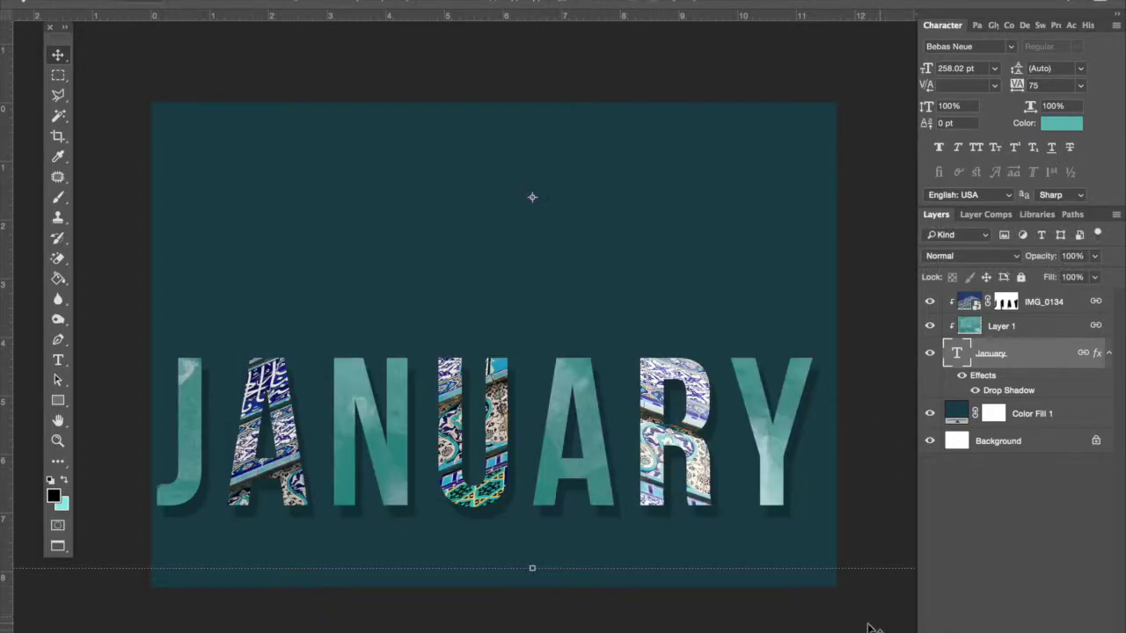